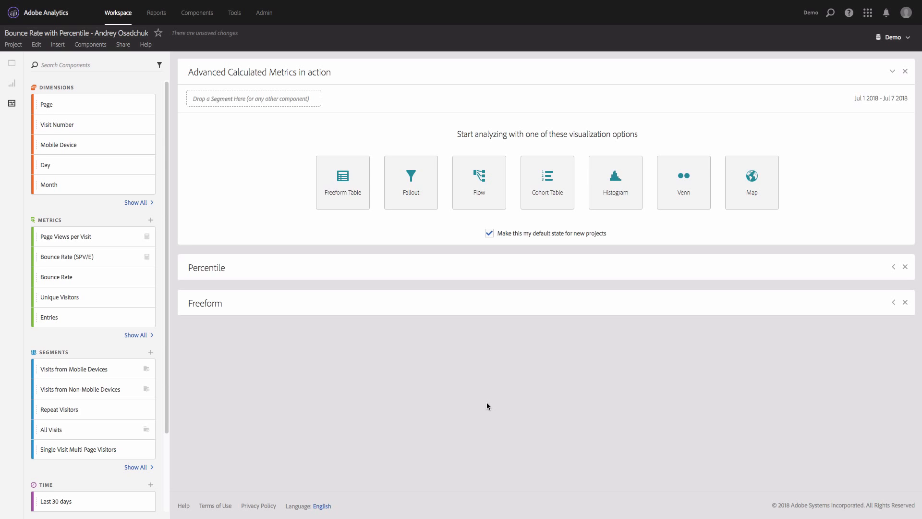
# Step: Add a freeform table to the Advanced Calculated Metrics in action panel with Visits as its metric
pyautogui.click(357, 200)
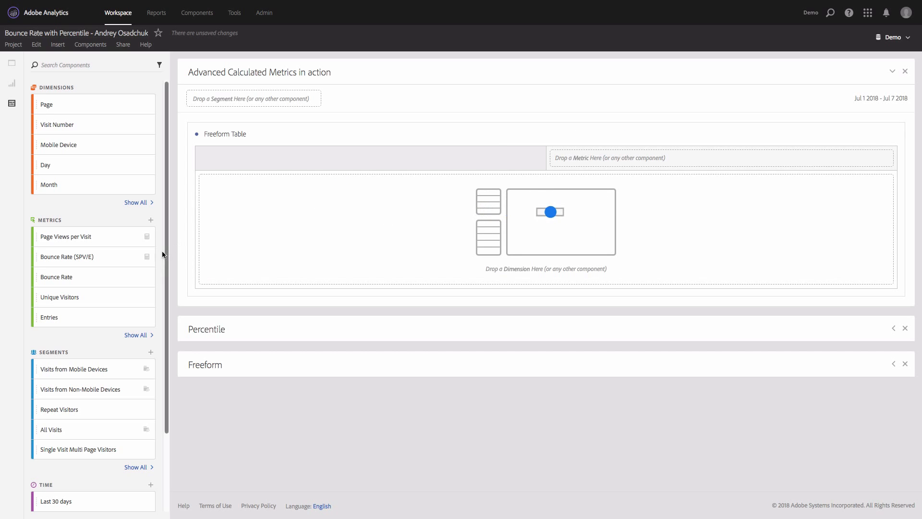
pyautogui.click(68, 69)
pyautogui.write('vis')
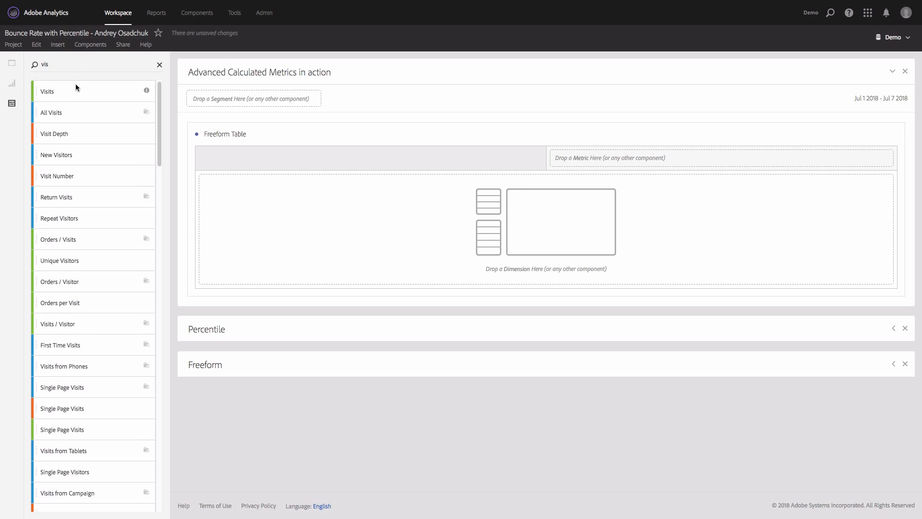
pyautogui.moveTo(76, 85); pyautogui.dragTo(614, 163)
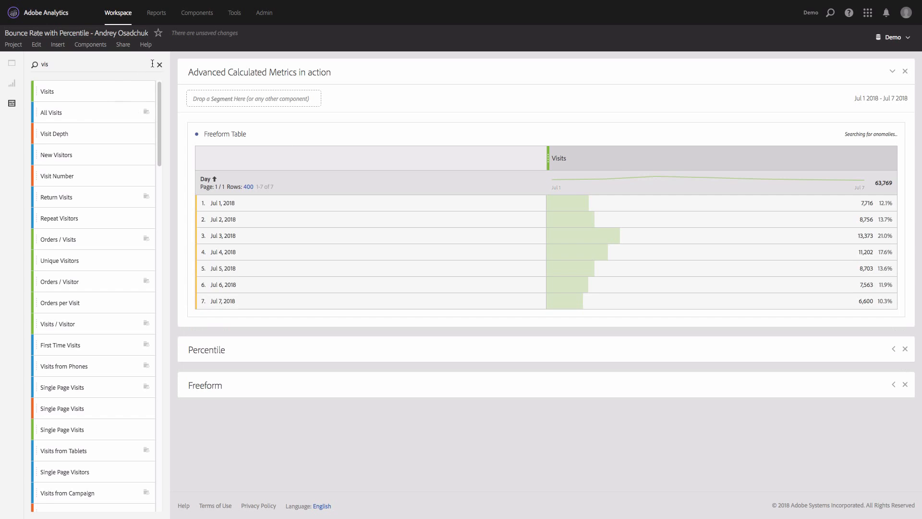
# Step: Replace the table's Day rows with the Page dimension and limit it to 10 rows
pyautogui.click(159, 65)
pyautogui.moveTo(73, 110); pyautogui.dragTo(276, 181)
pyautogui.click(253, 187)
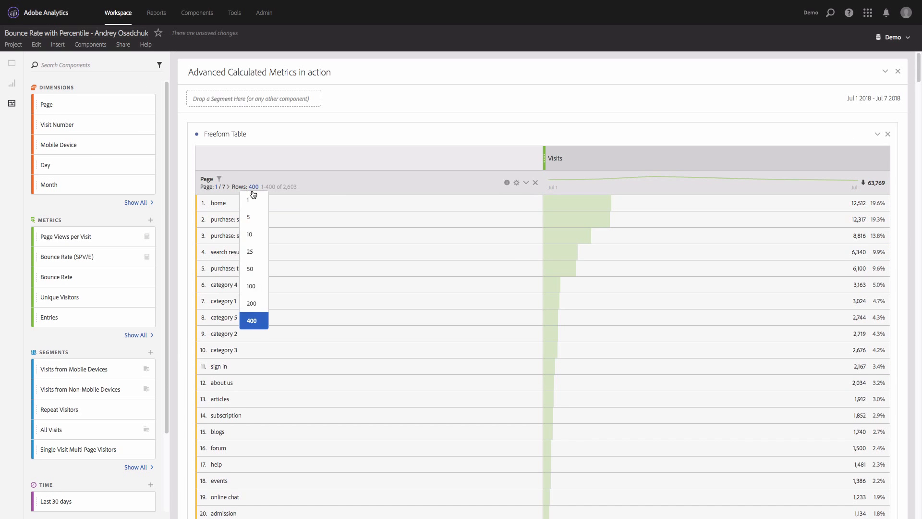
pyautogui.click(255, 234)
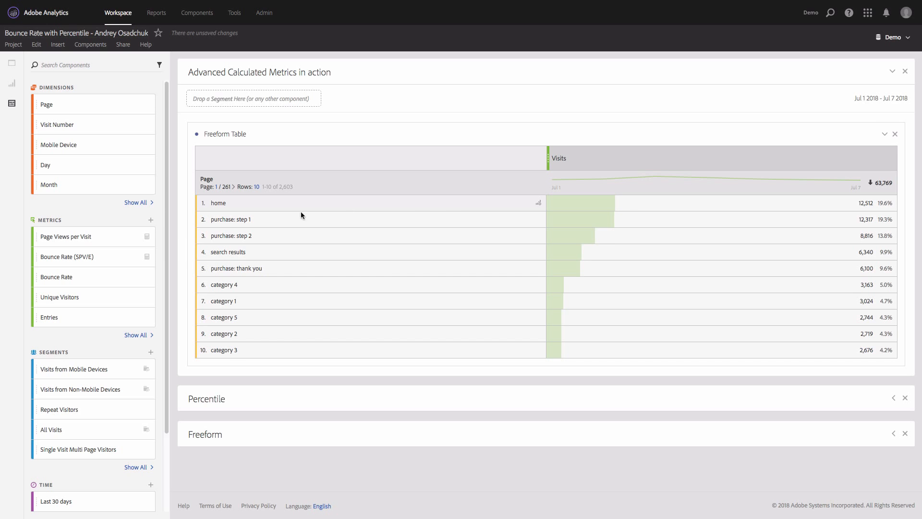
# Step: Create a new calculated metric defined as Page Views divided by Visits
pyautogui.click(151, 222)
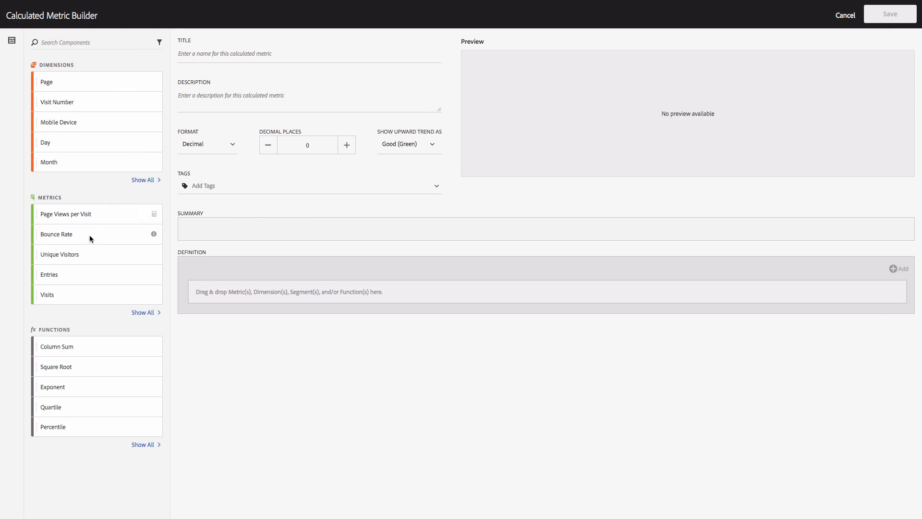
pyautogui.click(92, 42)
pyautogui.write('page v')
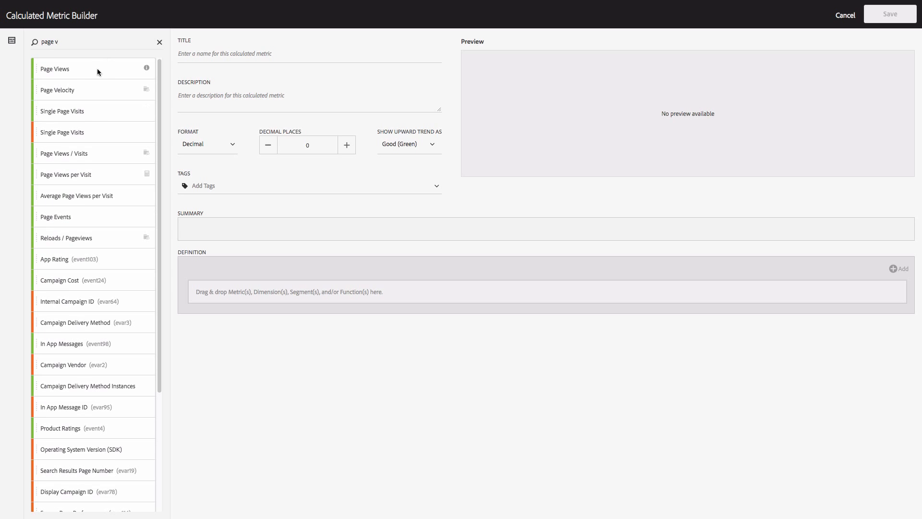
pyautogui.moveTo(97, 68); pyautogui.dragTo(354, 290)
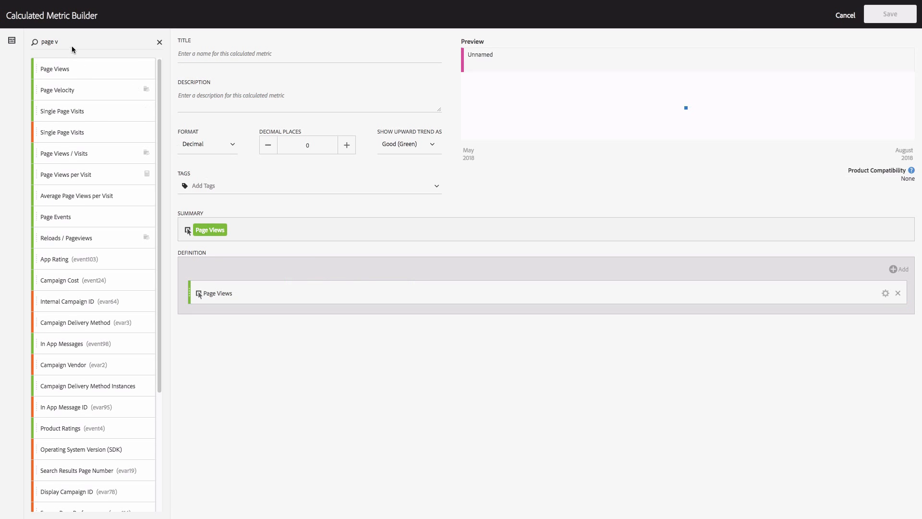
pyautogui.moveTo(72, 45); pyautogui.dragTo(40, 41)
pyautogui.write('visits')
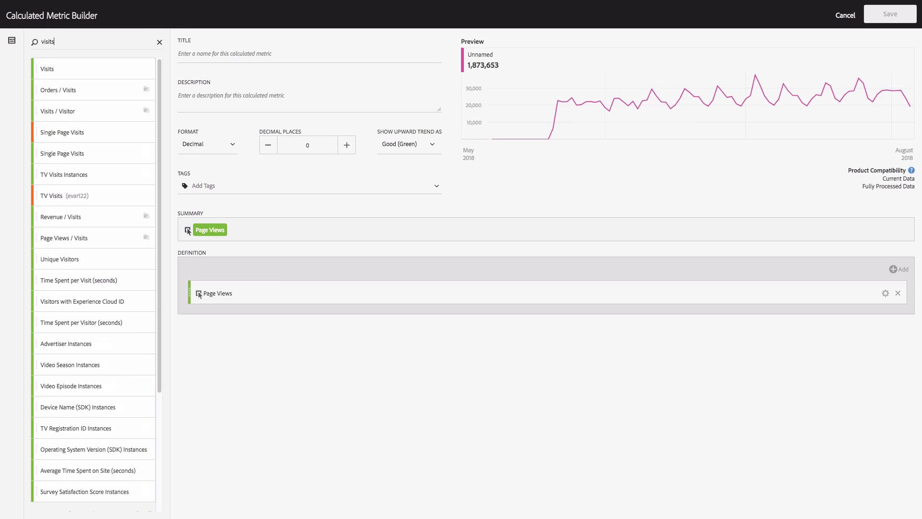
pyautogui.moveTo(73, 70); pyautogui.dragTo(311, 304)
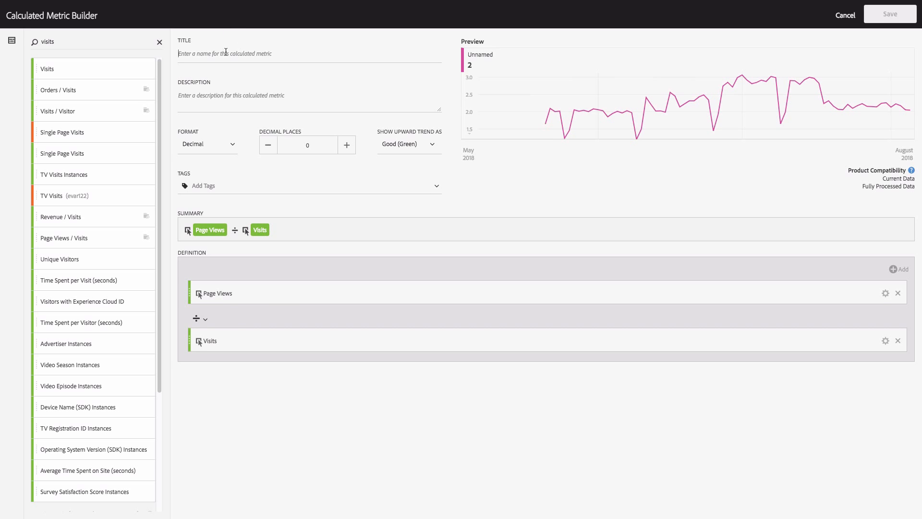
# Step: Title the calculated metric "New: Page Views per Visit" and set it to 1 decimal place
pyautogui.click(223, 52)
pyautogui.write('New: Page ')
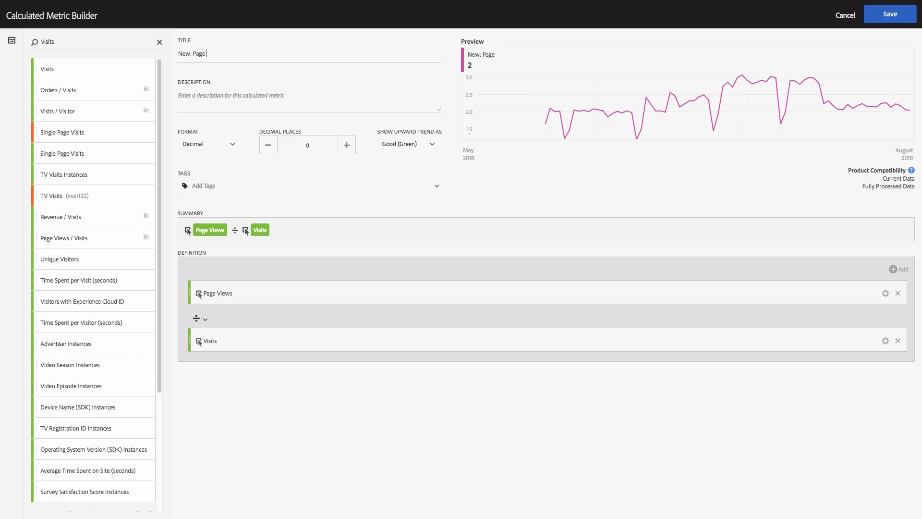
pyautogui.write('Views per ')
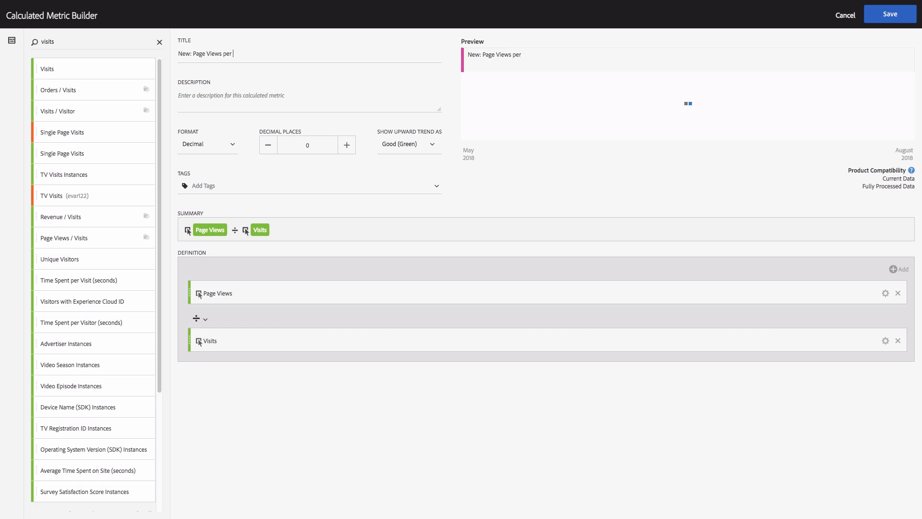
pyautogui.write('Visit')
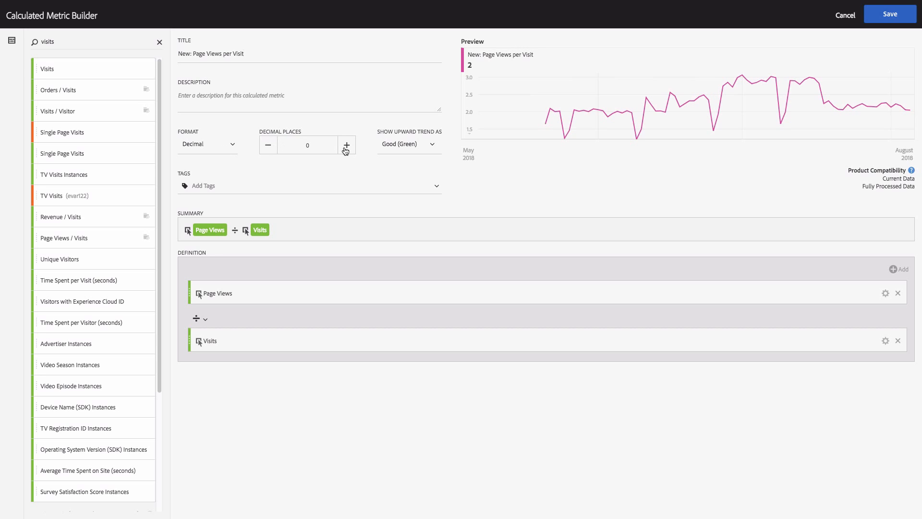
pyautogui.click(346, 145)
pyautogui.moveTo(776, 81)
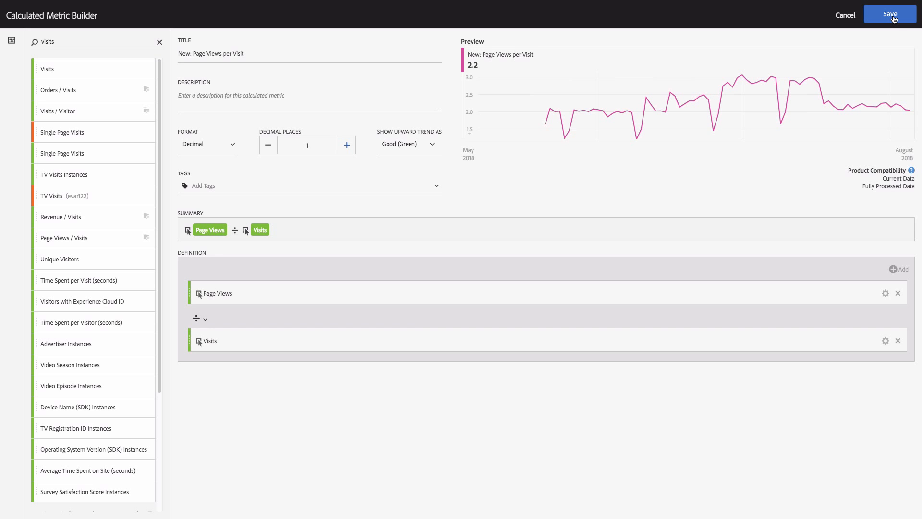
# Step: Save the page views metric and add it to the freeform table as a column after Visits
pyautogui.click(891, 15)
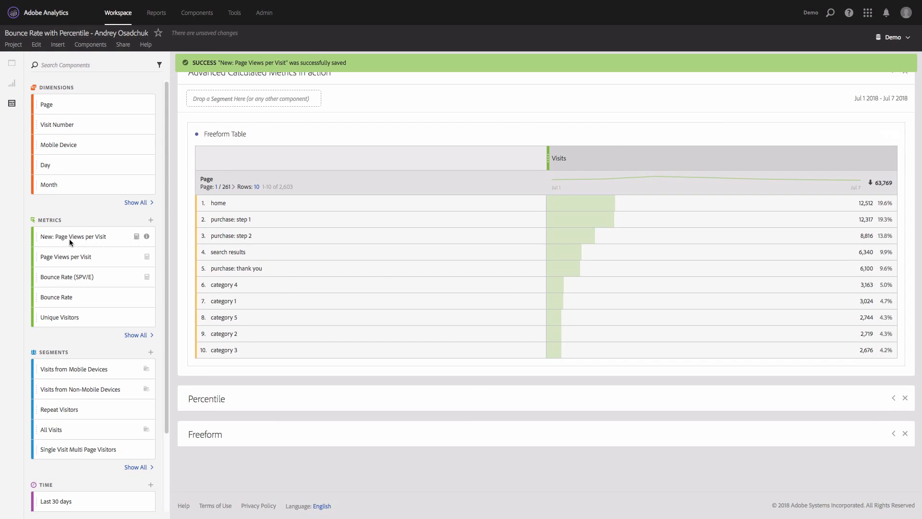
pyautogui.moveTo(69, 239); pyautogui.dragTo(849, 166)
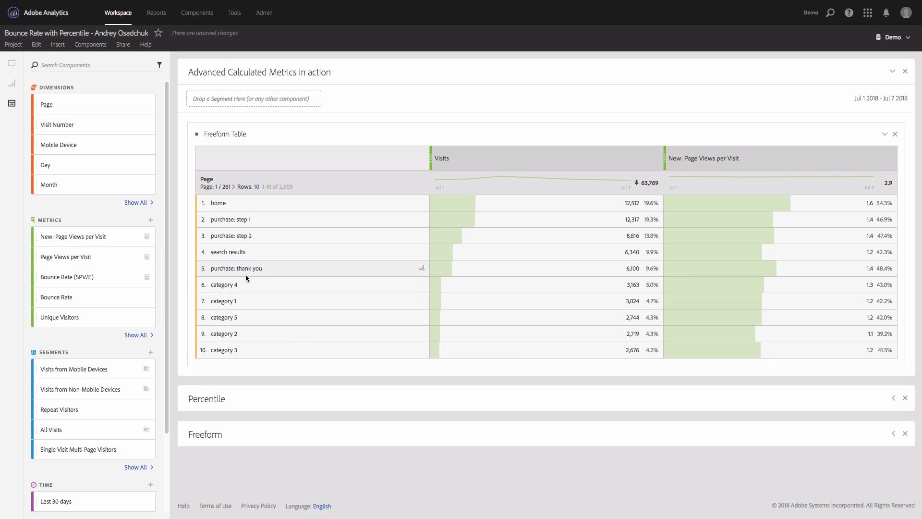
# Step: Create another calculated metric titled "New: Bounce Rate", defined as Bounces divided by Entries
pyautogui.click(150, 220)
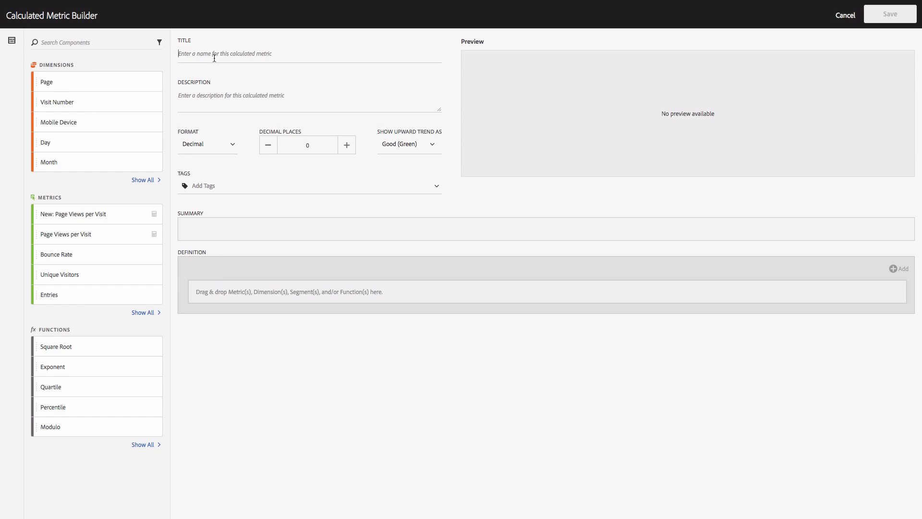
pyautogui.write('New: Bounce Rate')
pyautogui.click(83, 43)
pyautogui.write('bounc')
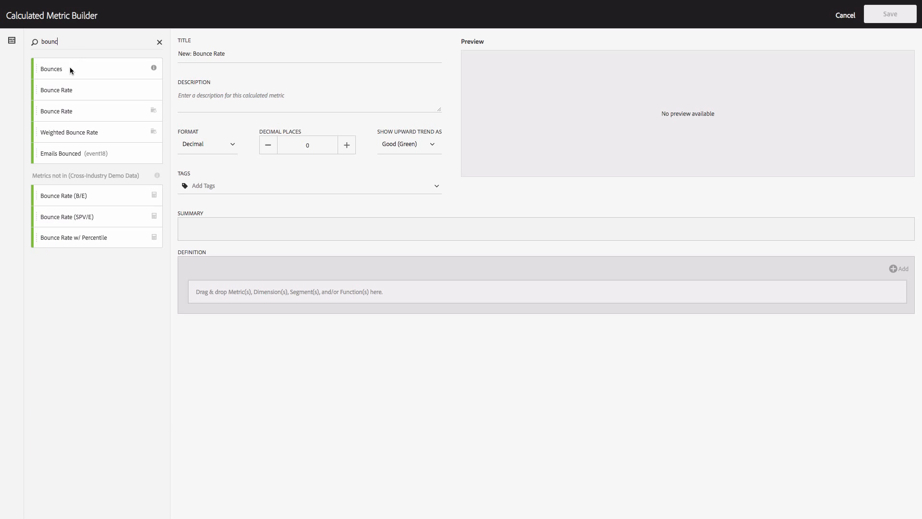
pyautogui.moveTo(70, 67); pyautogui.dragTo(271, 293)
pyautogui.moveTo(75, 45); pyautogui.dragTo(17, 43)
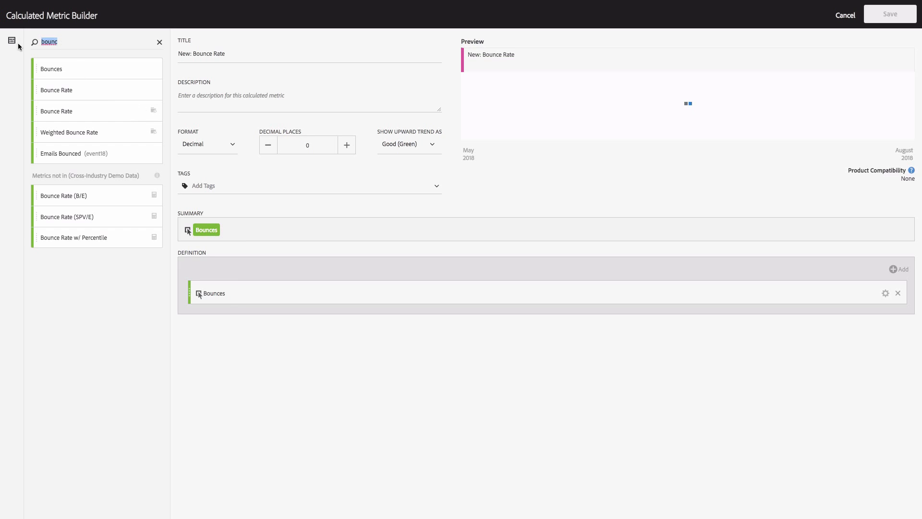
pyautogui.write('entrie')
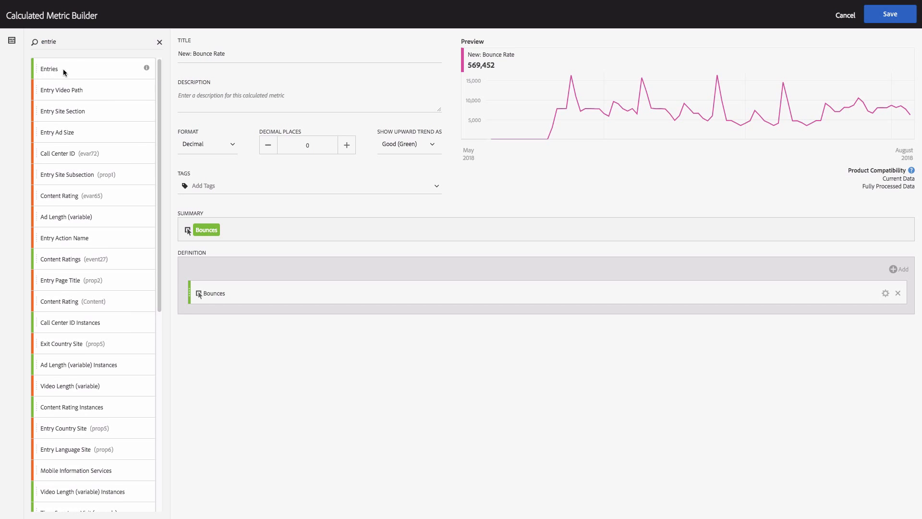
pyautogui.moveTo(62, 68); pyautogui.dragTo(261, 284)
pyautogui.click(161, 45)
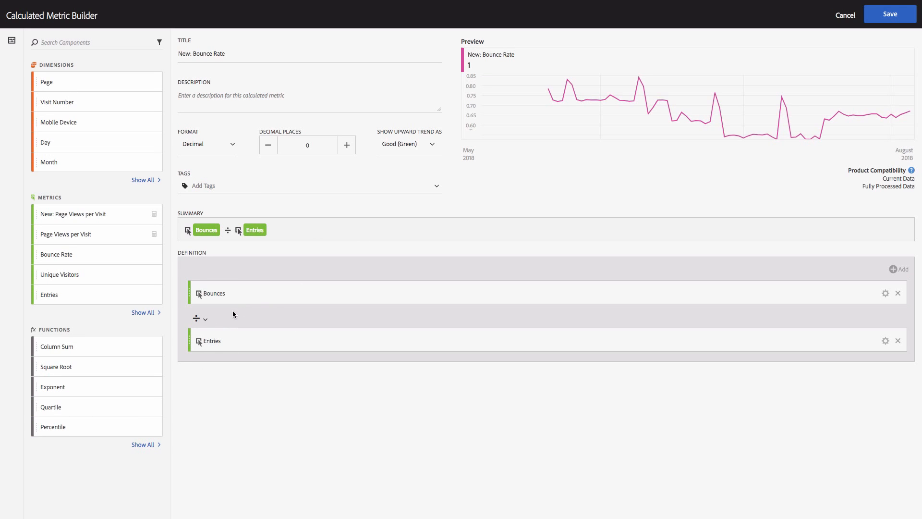
# Step: Format the bounce rate metric as Percent with 1 decimal place and show its upward trend as Bad (Red)
pyautogui.click(233, 146)
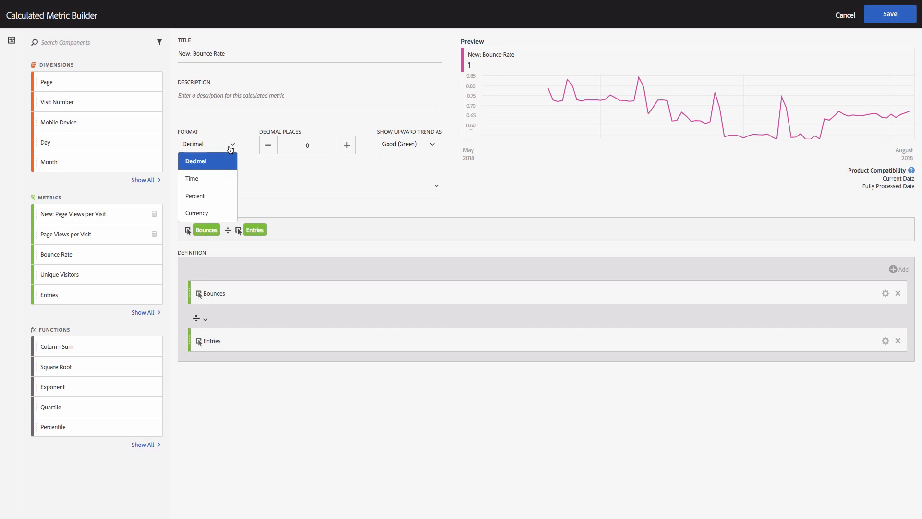
pyautogui.click(217, 198)
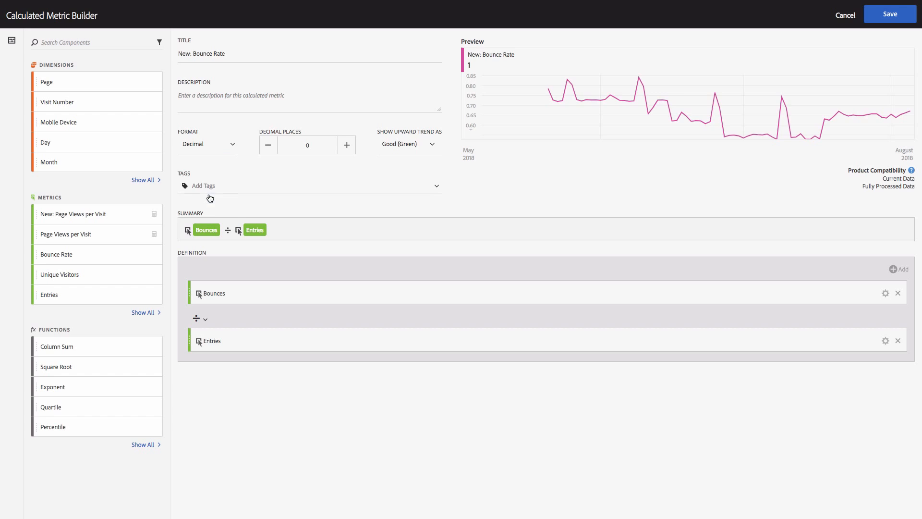
pyautogui.click(346, 144)
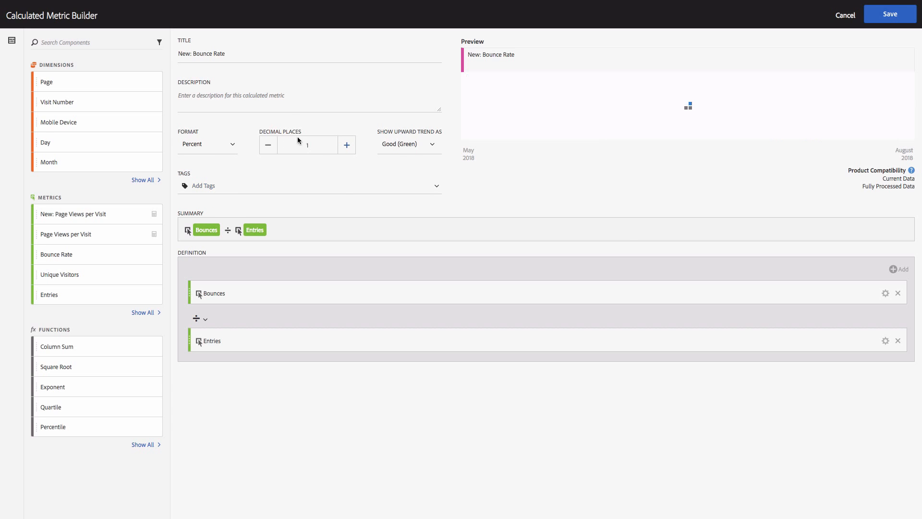
pyautogui.click(420, 150)
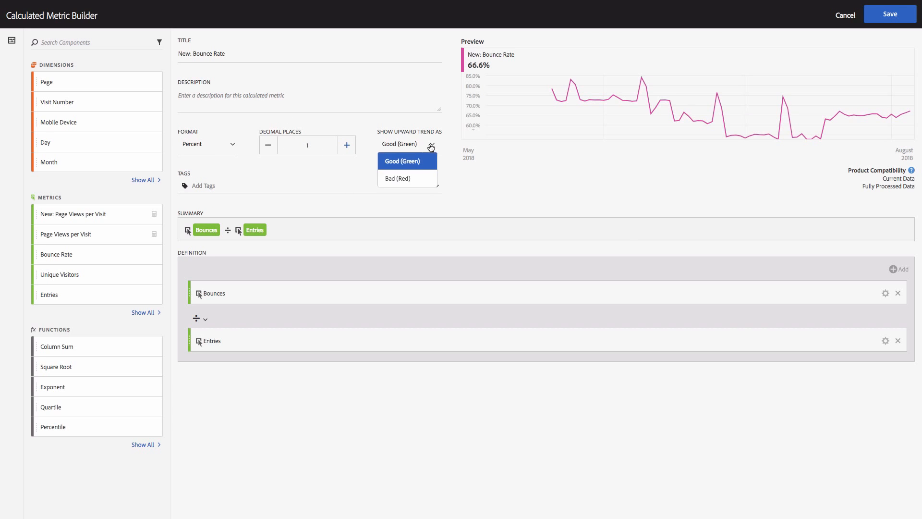
pyautogui.click(404, 181)
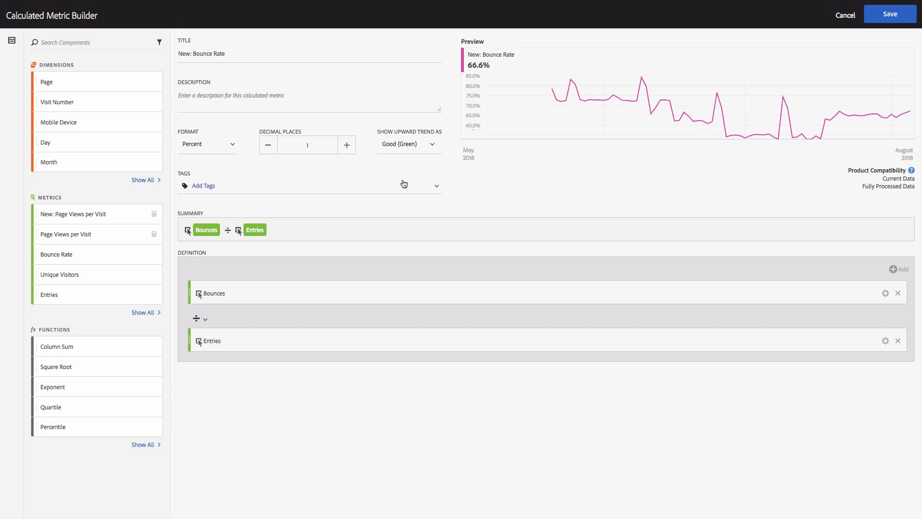
# Step: Save the bounce rate metric and add it as the last column of the freeform table
pyautogui.click(889, 14)
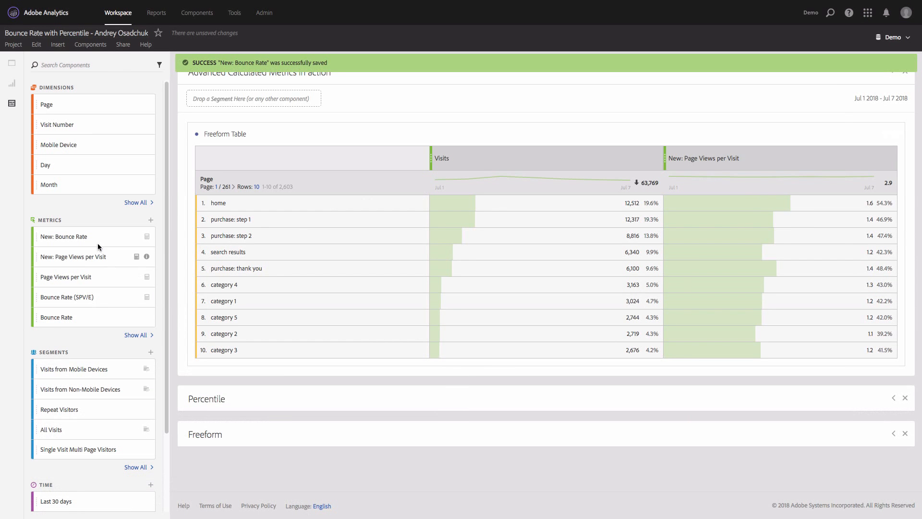
pyautogui.moveTo(71, 237); pyautogui.dragTo(857, 164)
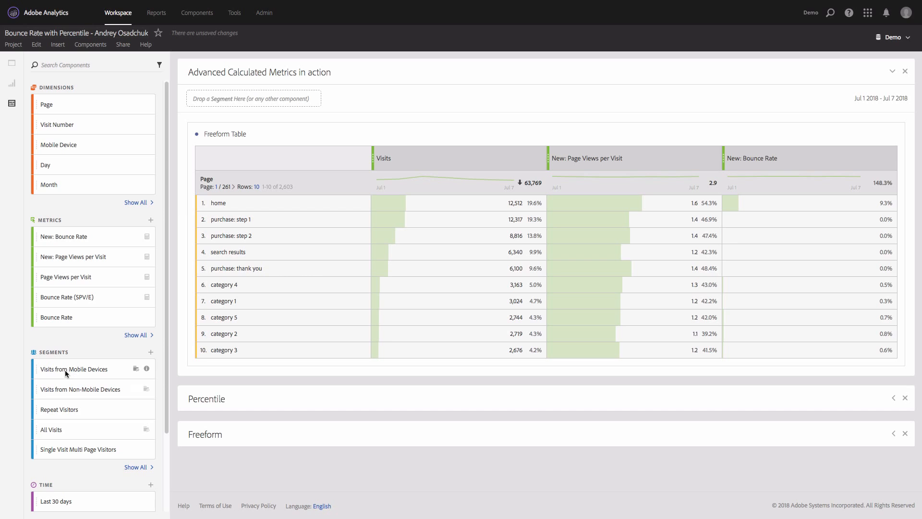
# Step: Apply the Visits from Mobile Devices segment to the New: Bounce Rate column and insert an unsegmented New: Bounce Rate column before it
pyautogui.moveTo(67, 370); pyautogui.dragTo(769, 169)
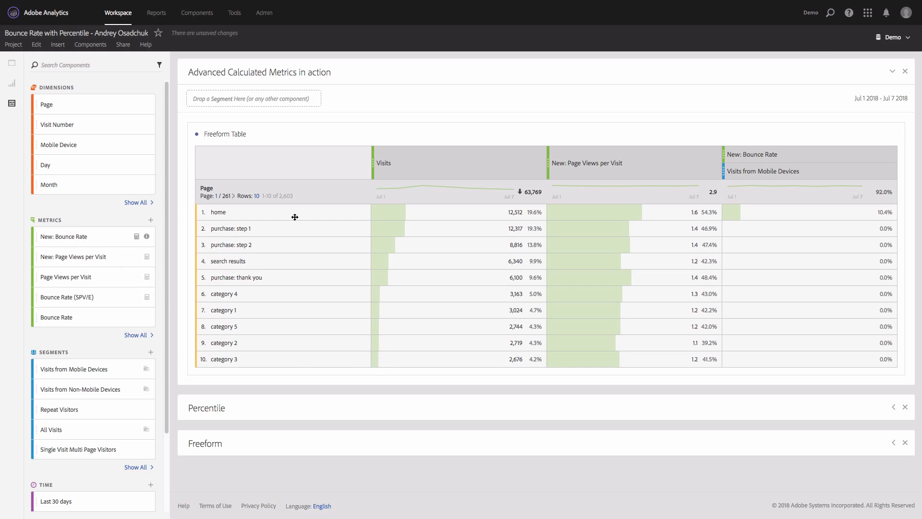
pyautogui.moveTo(294, 217); pyautogui.dragTo(723, 168)
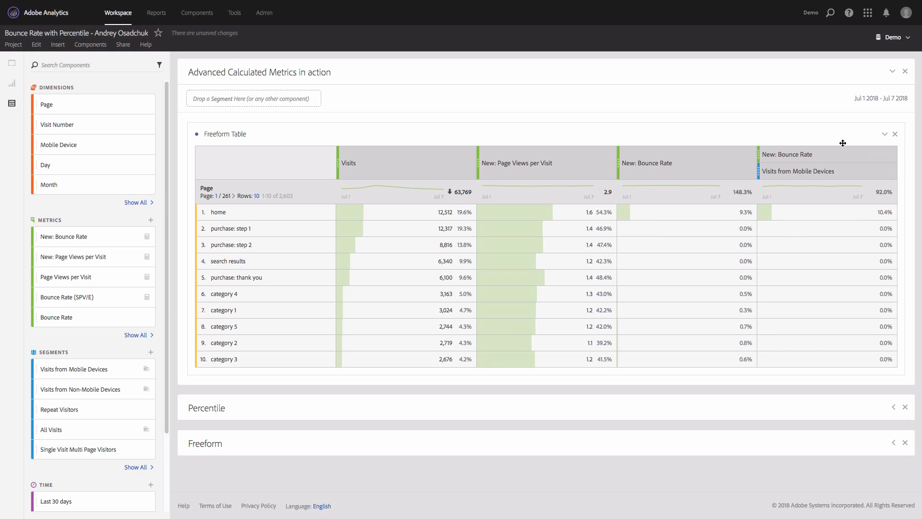
# Step: Open the New: Bounce Rate metric for editing and add a Visits from Mobile Devices segment container to its definition
pyautogui.moveTo(808, 175)
pyautogui.moveTo(872, 160)
pyautogui.click(909, 182)
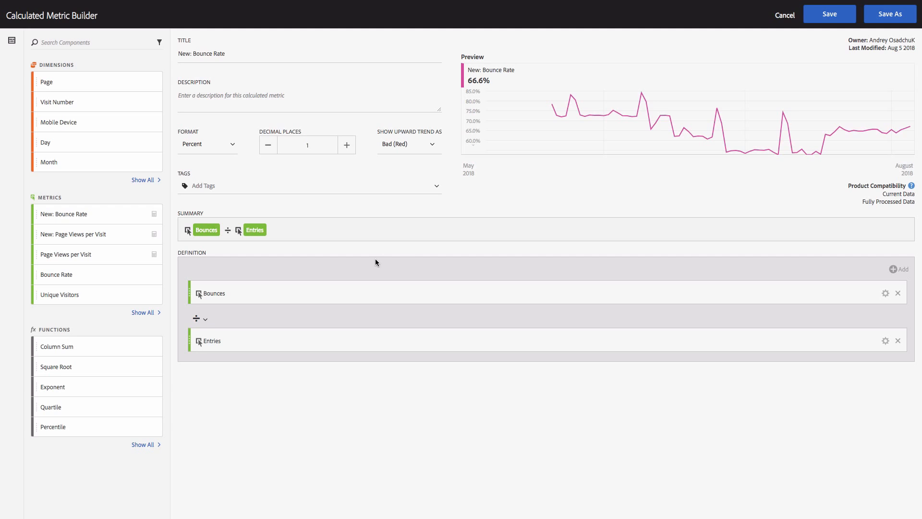
pyautogui.click(894, 270)
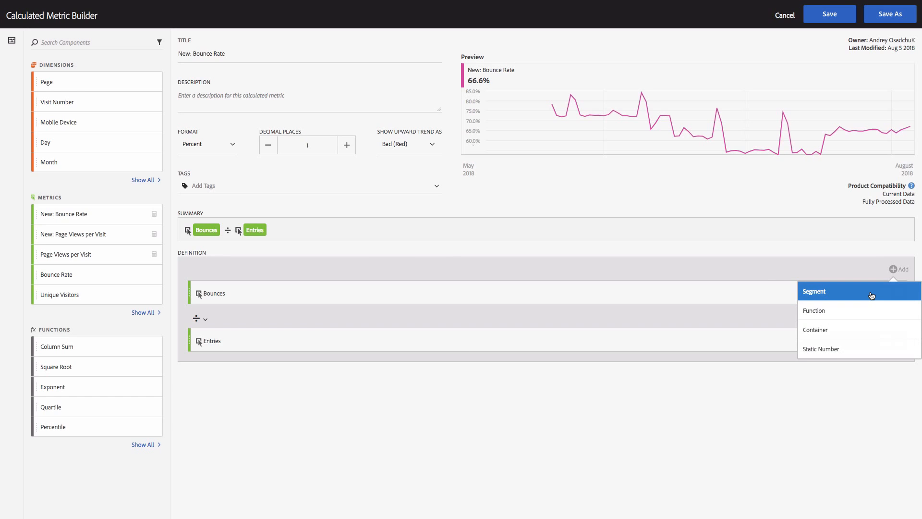
pyautogui.click(871, 293)
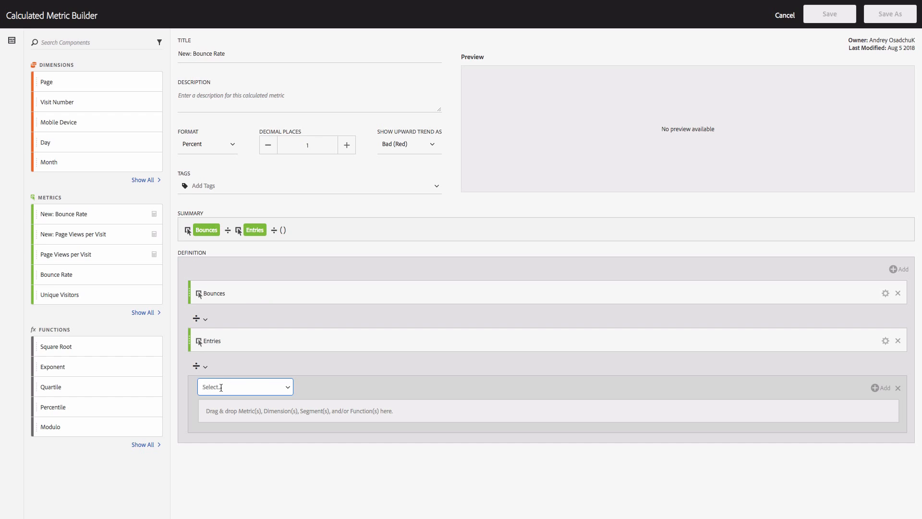
pyautogui.click(256, 387)
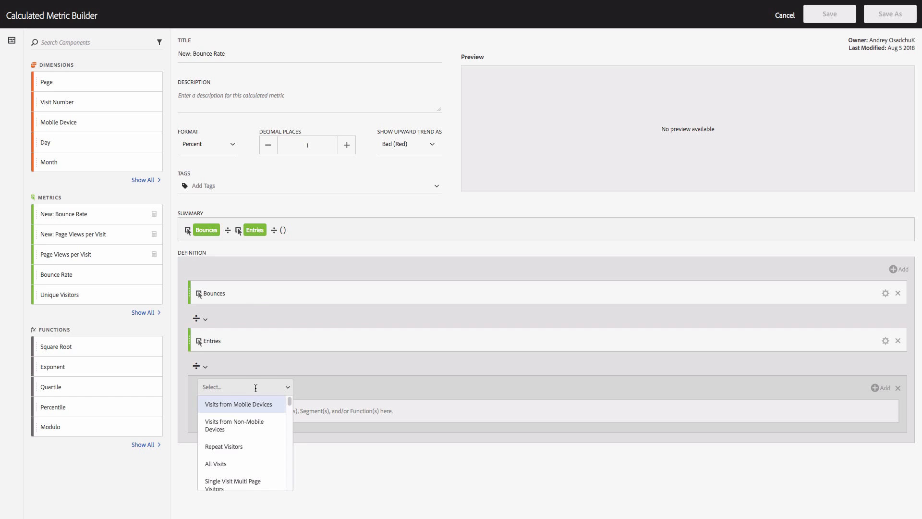
pyautogui.click(253, 406)
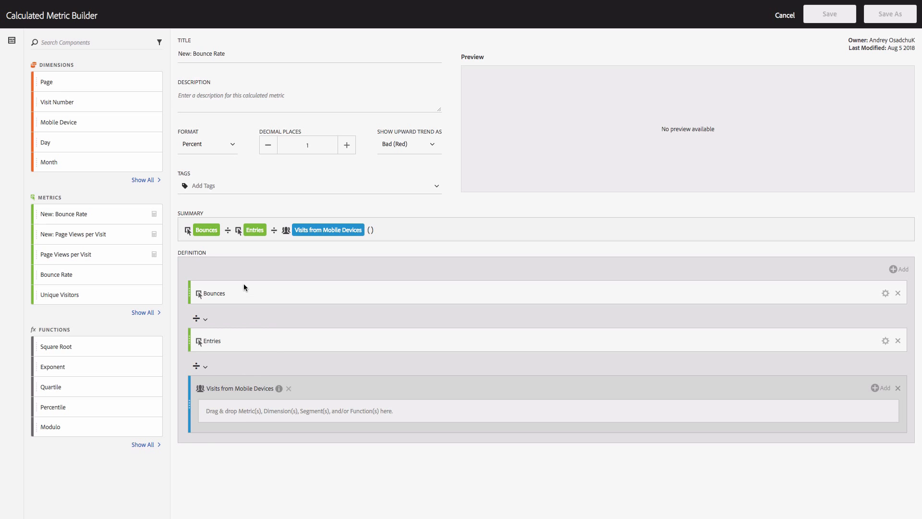
# Step: Nest Bounces divided by Entries inside the Visits from Mobile Devices container and save it as a new metric titled New: Bounce Rate Mobile
pyautogui.moveTo(258, 294); pyautogui.dragTo(283, 409)
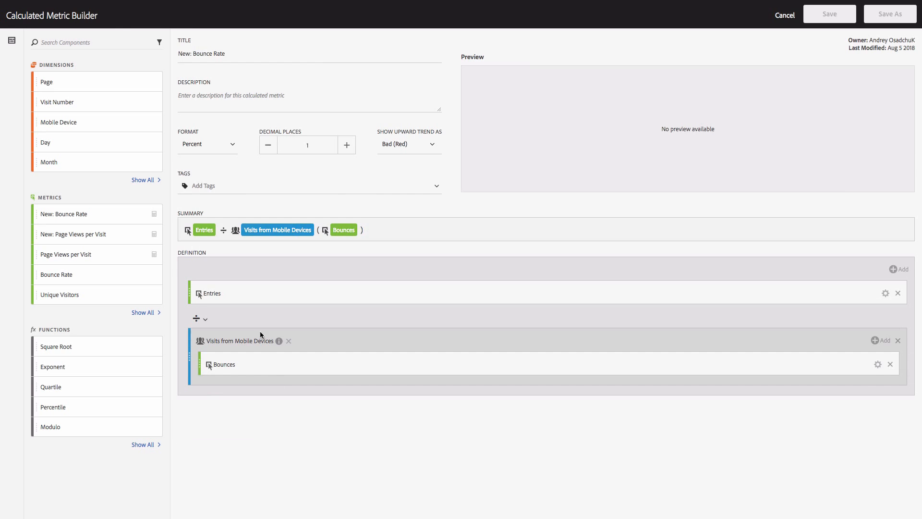
pyautogui.moveTo(255, 294); pyautogui.dragTo(274, 376)
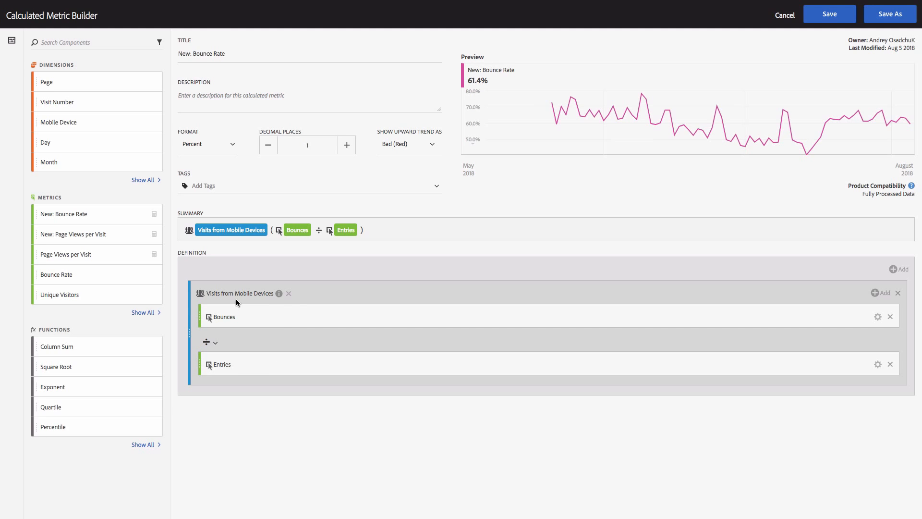
pyautogui.click(243, 54)
pyautogui.write('Mobile')
pyautogui.click(889, 14)
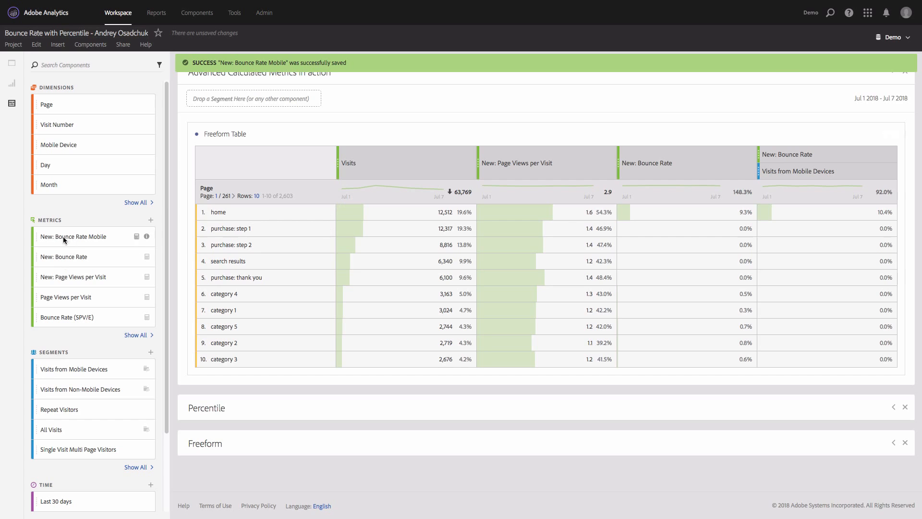
# Step: Insert a New: Bounce Rate Mobile column after New: Bounce Rate and remove the column segmented by Visits from Mobile Devices
pyautogui.moveTo(62, 236); pyautogui.dragTo(724, 170)
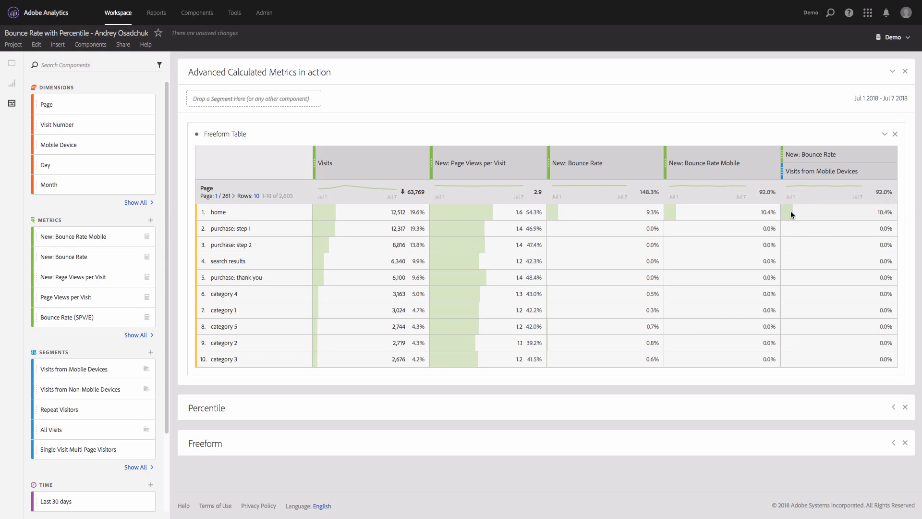
pyautogui.moveTo(856, 149)
pyautogui.click(890, 155)
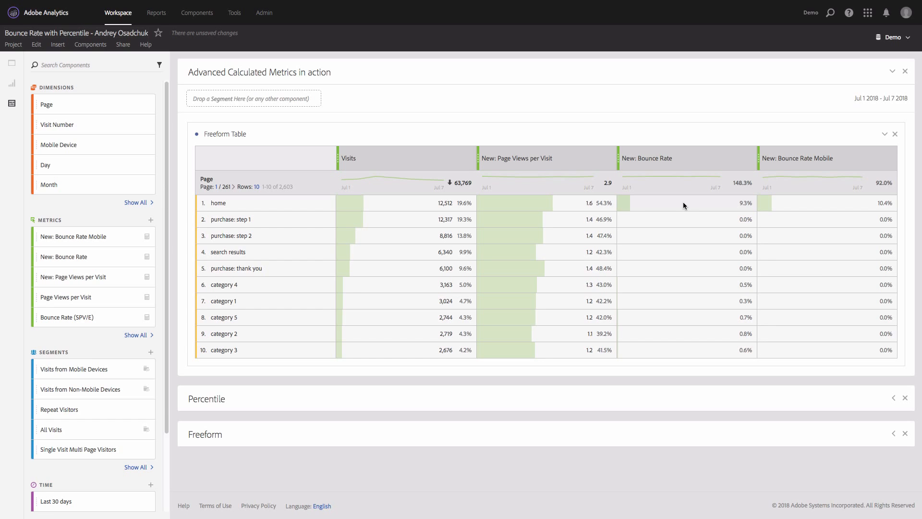
# Step: Compare the pages sorted by New: Bounce Rate with those sorted by Visits, and leave the table sorted by Visits in descending order
pyautogui.click(726, 183)
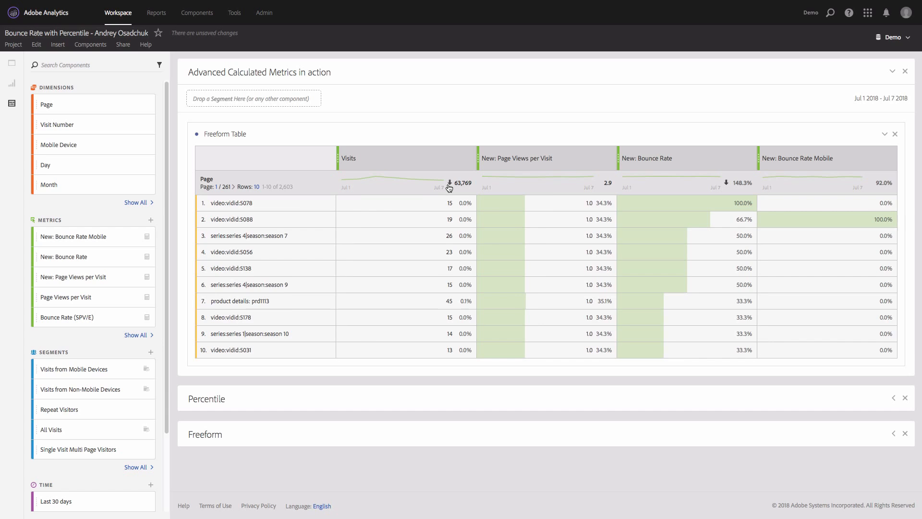
pyautogui.click(449, 184)
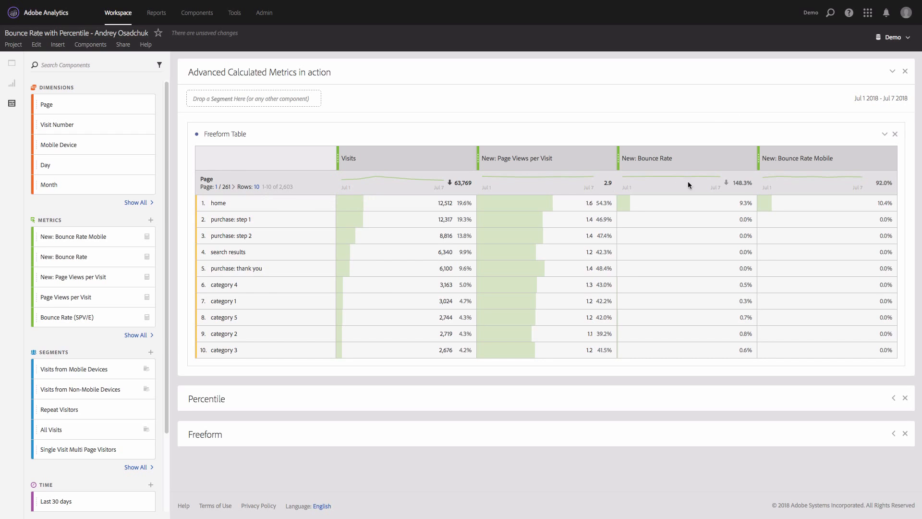
pyautogui.click(726, 182)
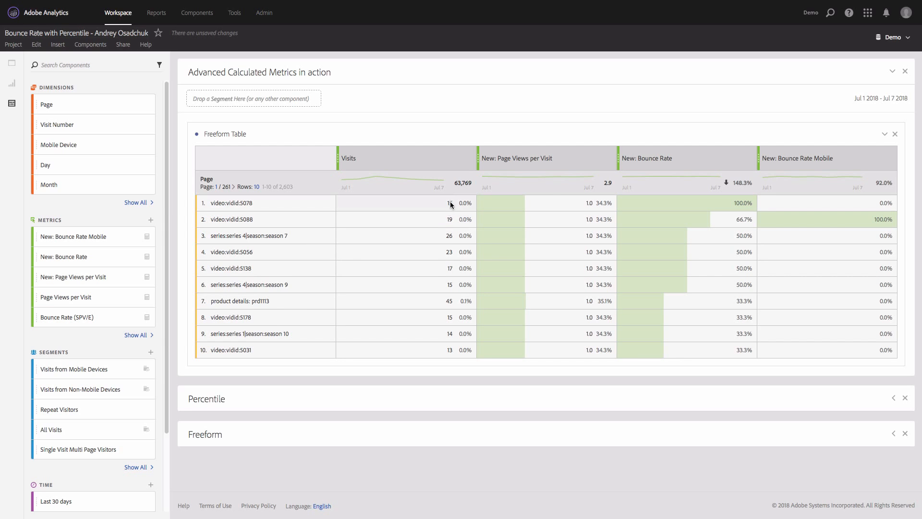
pyautogui.click(449, 183)
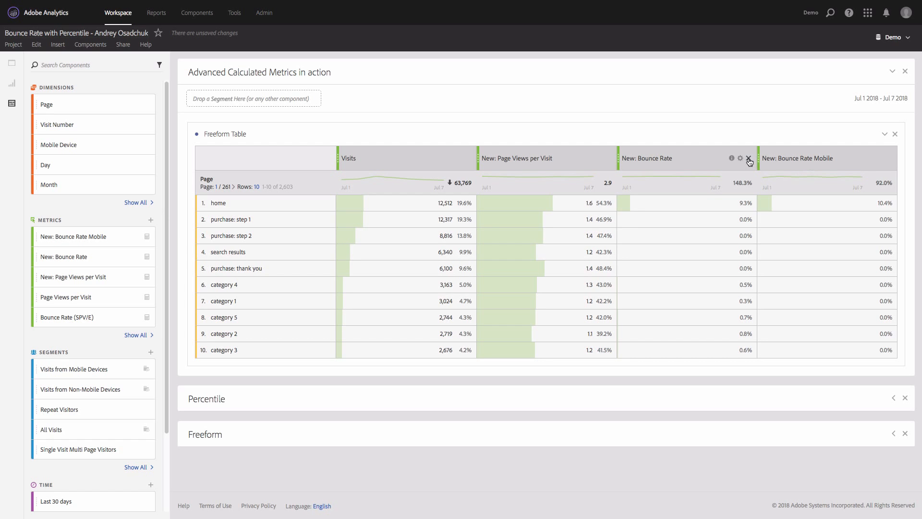
# Step: Open the New: Bounce Rate metric for editing and add an If function above Bounces in its definition
pyautogui.moveTo(735, 162)
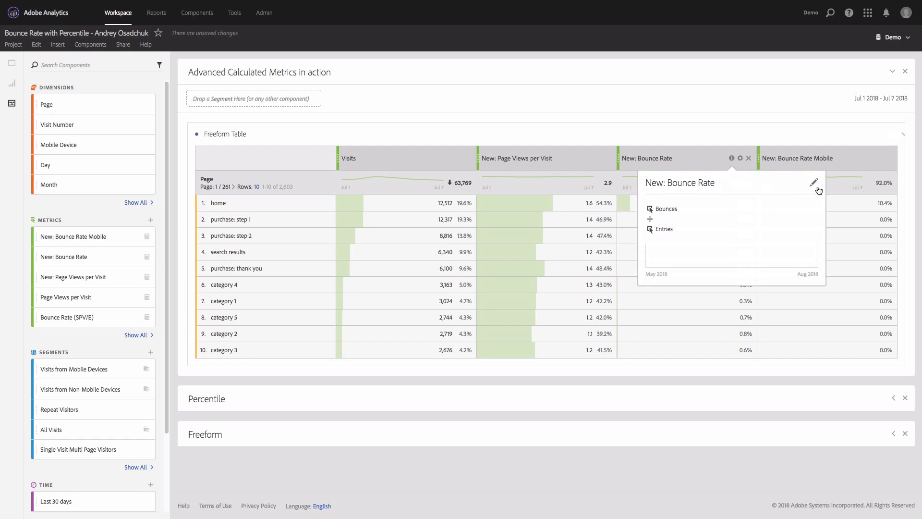
pyautogui.click(815, 187)
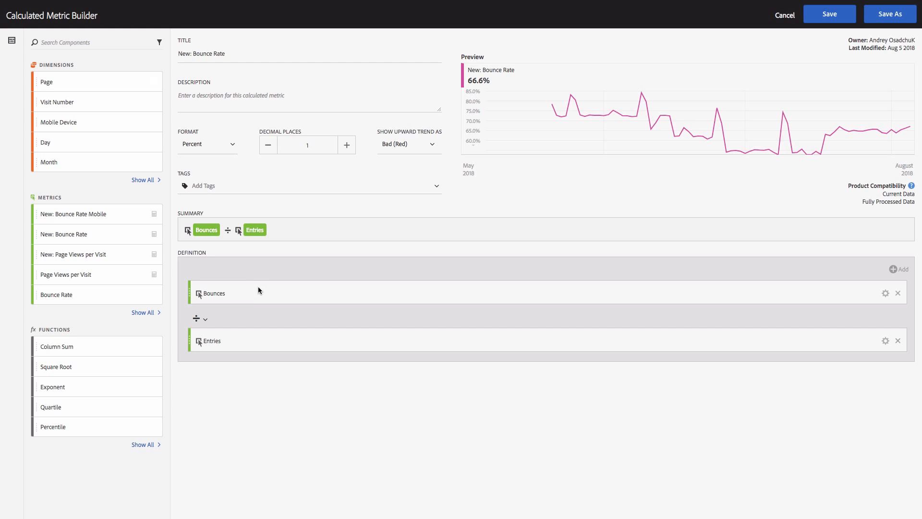
pyautogui.click(46, 334)
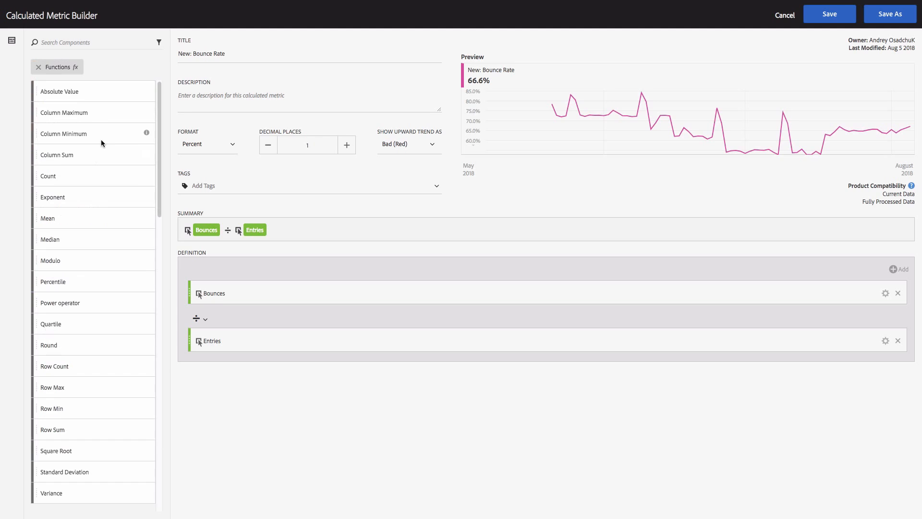
pyautogui.click(69, 47)
pyautogui.write('if')
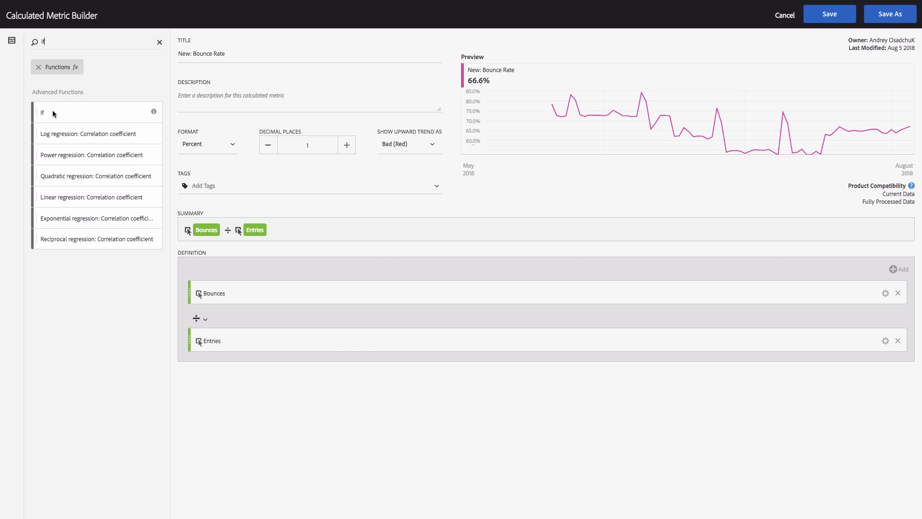
pyautogui.moveTo(54, 111); pyautogui.dragTo(244, 269)
# Step: Find the Greater Than or Equal function and place it in the If function's logical_test
pyautogui.scroll(-2, 267, 253)
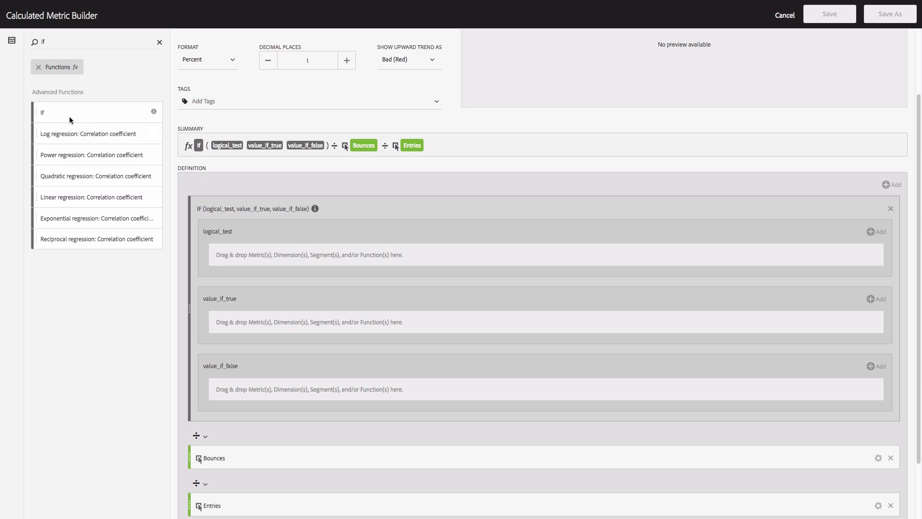
pyautogui.doubleClick(49, 42)
pyautogui.write('great')
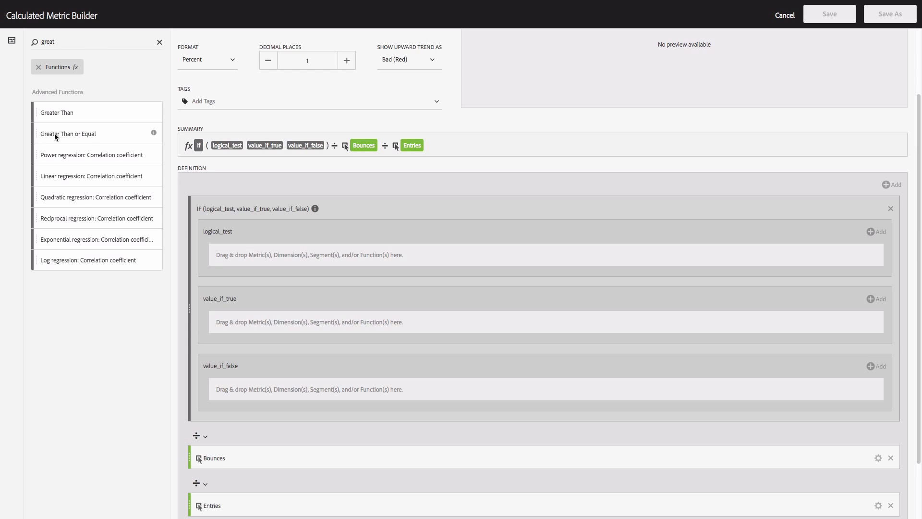
pyautogui.moveTo(54, 134); pyautogui.dragTo(271, 255)
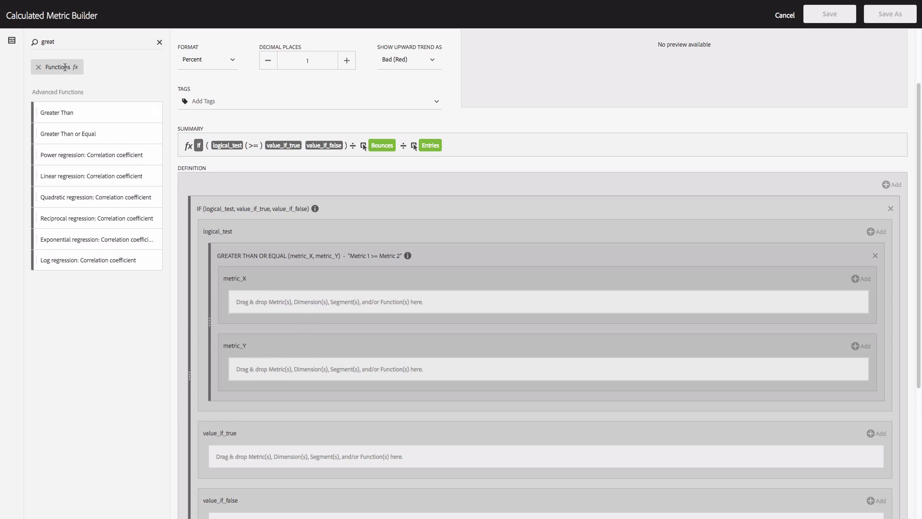
# Step: Find the Visits metric among all components, set it as metric_X of the comparison, and clear the search
pyautogui.click(38, 67)
pyautogui.doubleClick(48, 42)
pyautogui.write('vi')
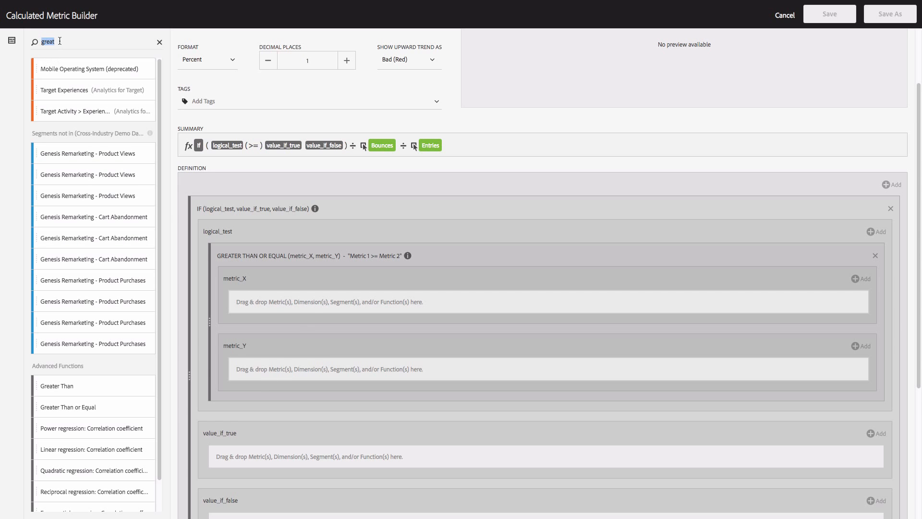
pyautogui.write('si')
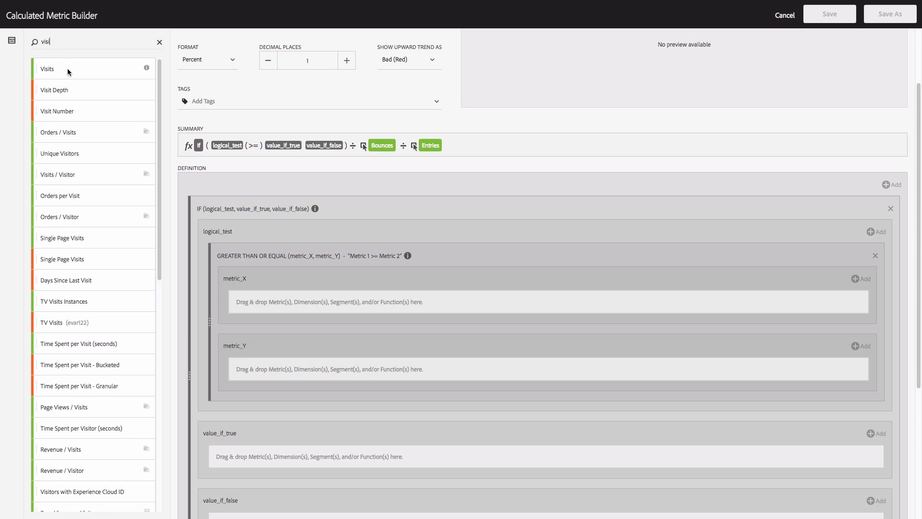
pyautogui.moveTo(55, 72); pyautogui.dragTo(292, 299)
pyautogui.click(160, 42)
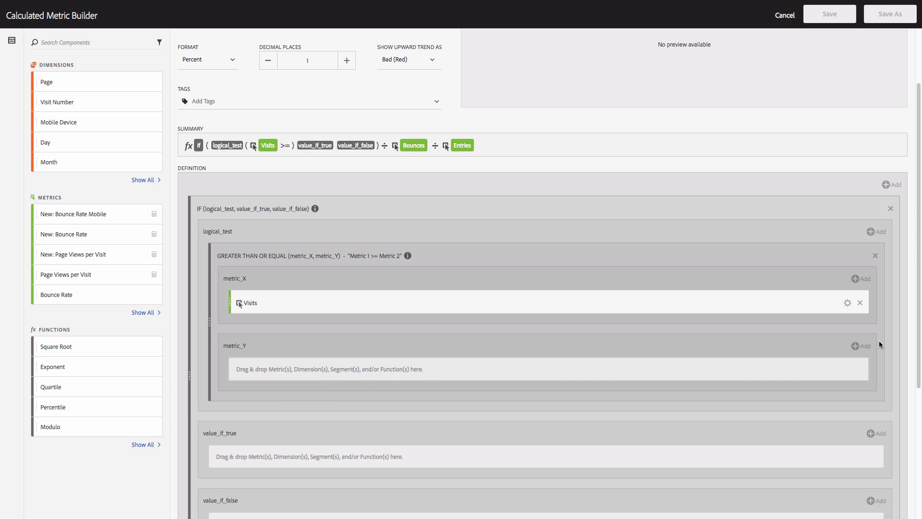
# Step: Add a static number of 2500 as metric_Y of the Greater Than or Equal comparison
pyautogui.click(856, 348)
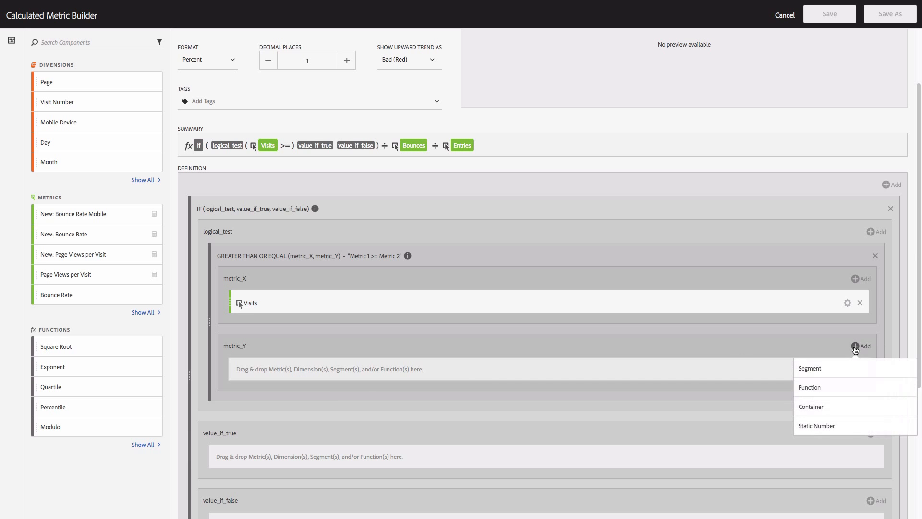
pyautogui.click(827, 429)
pyautogui.click(252, 371)
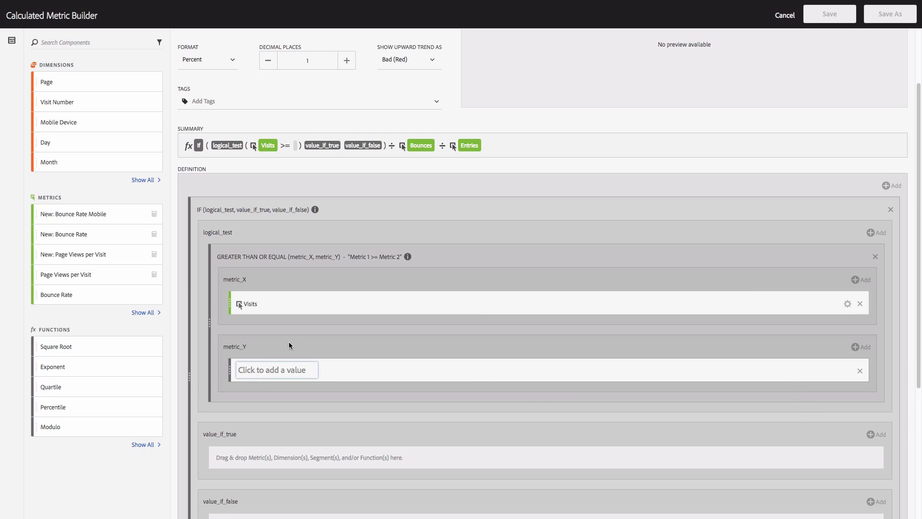
pyautogui.write('2500')
# Step: Place the New: Bounce Rate metric in the If function's value_if_true
pyautogui.scroll(-5, 293, 318)
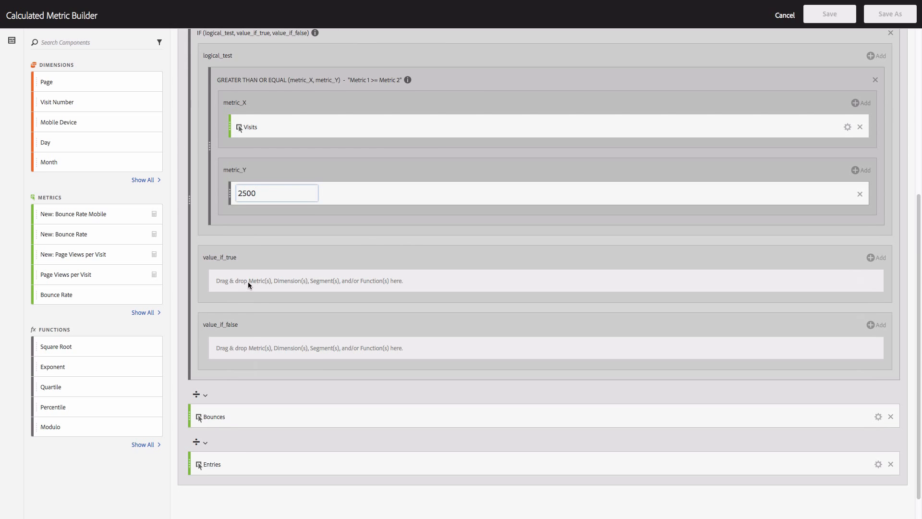
pyautogui.scroll(1, 249, 283)
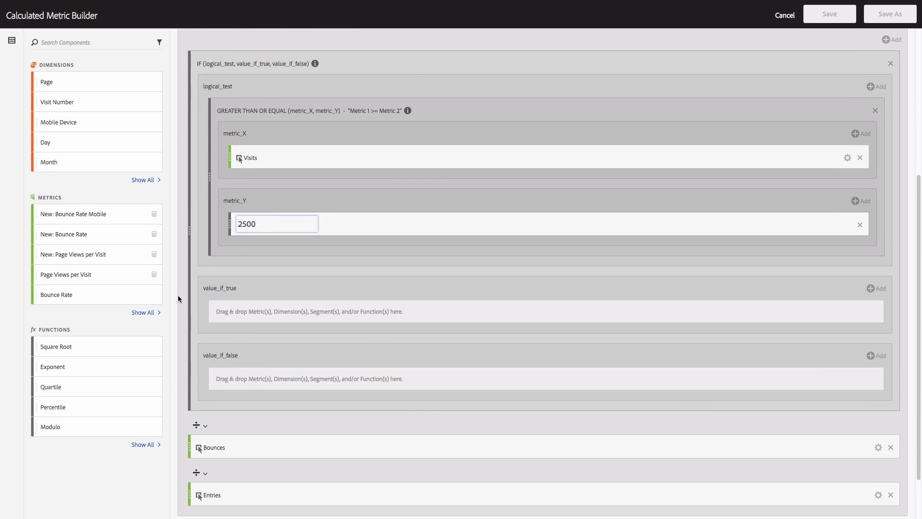
pyautogui.click(240, 313)
pyautogui.moveTo(65, 234); pyautogui.dragTo(265, 306)
pyautogui.moveTo(79, 232); pyautogui.dragTo(132, 233)
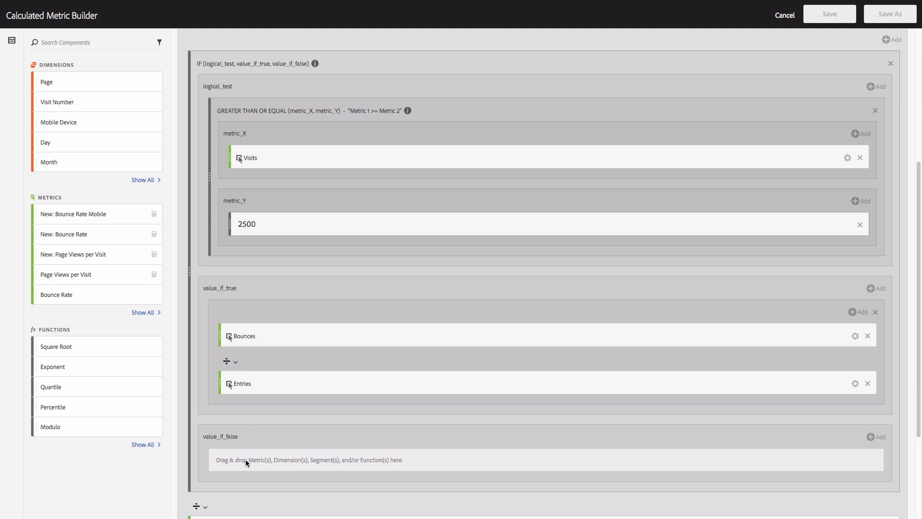
# Step: Add a static number of 0 as the If function's value_if_false
pyautogui.click(873, 436)
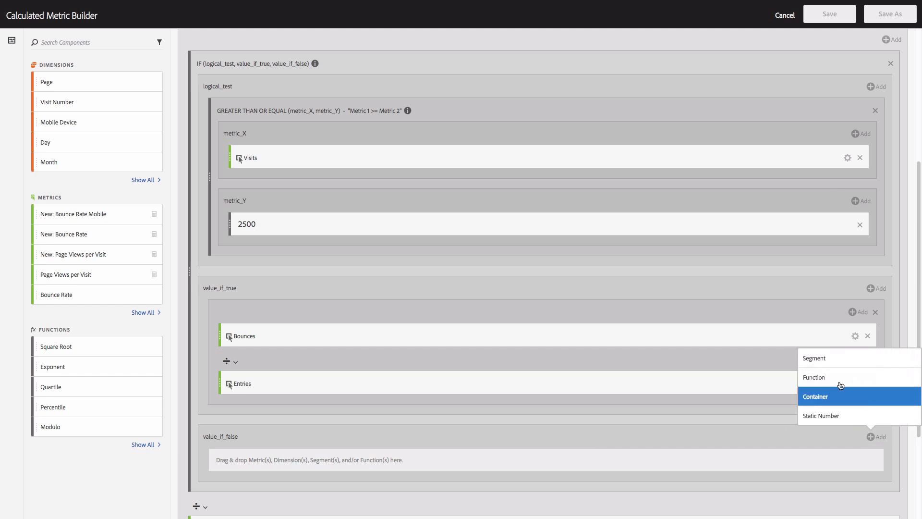
pyautogui.click(836, 420)
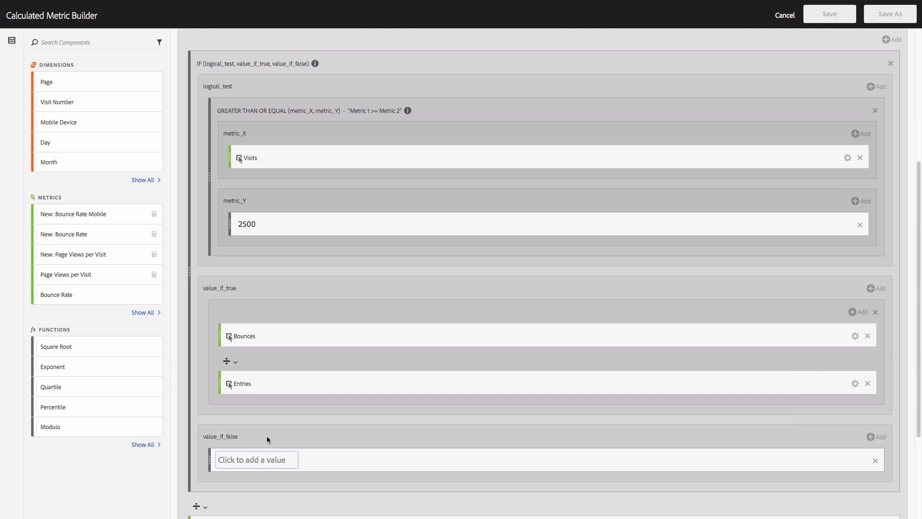
pyautogui.write('0')
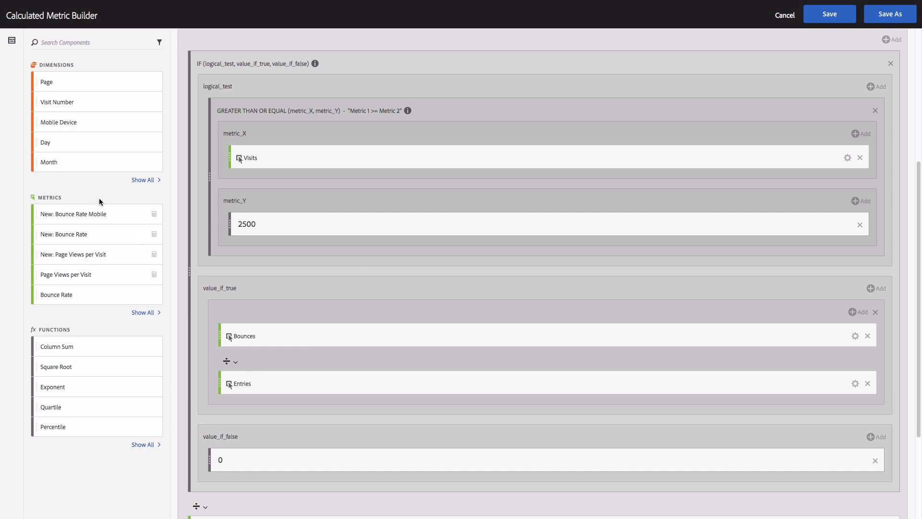
# Step: Replace Bounces and Entries in value_if_true with the Visits metric, and remove the leftover Bounces and Entries below the If function
pyautogui.click(868, 335)
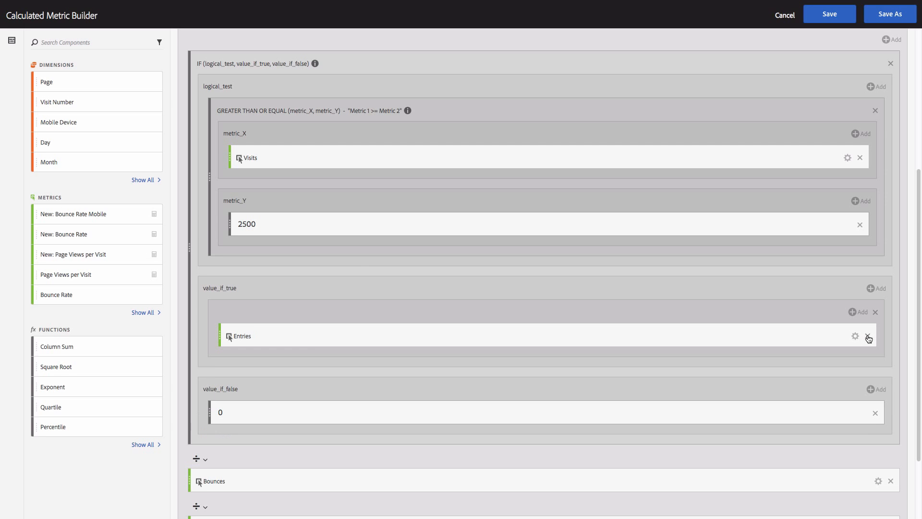
pyautogui.click(868, 336)
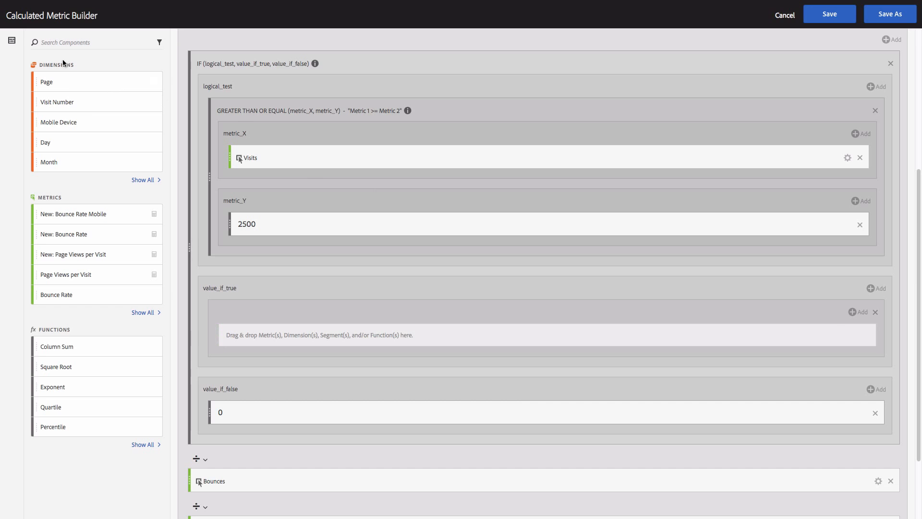
pyautogui.click(68, 43)
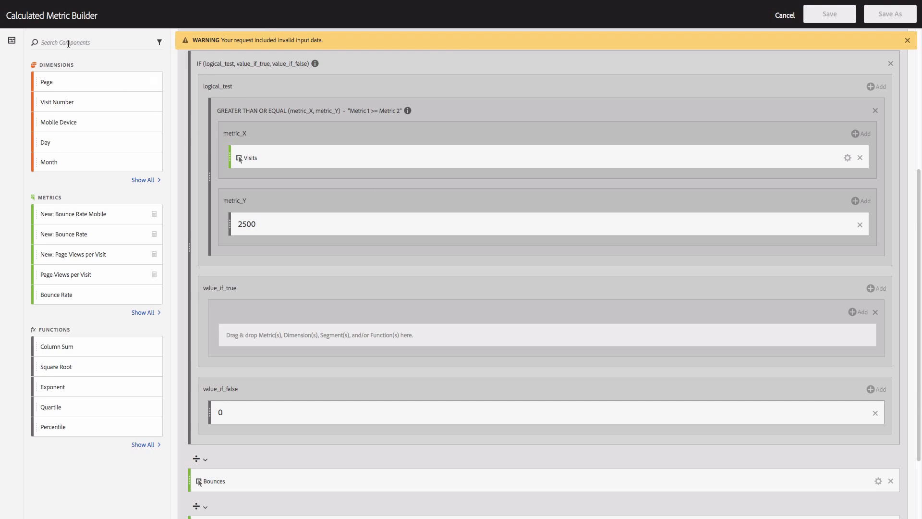
pyautogui.write('visits')
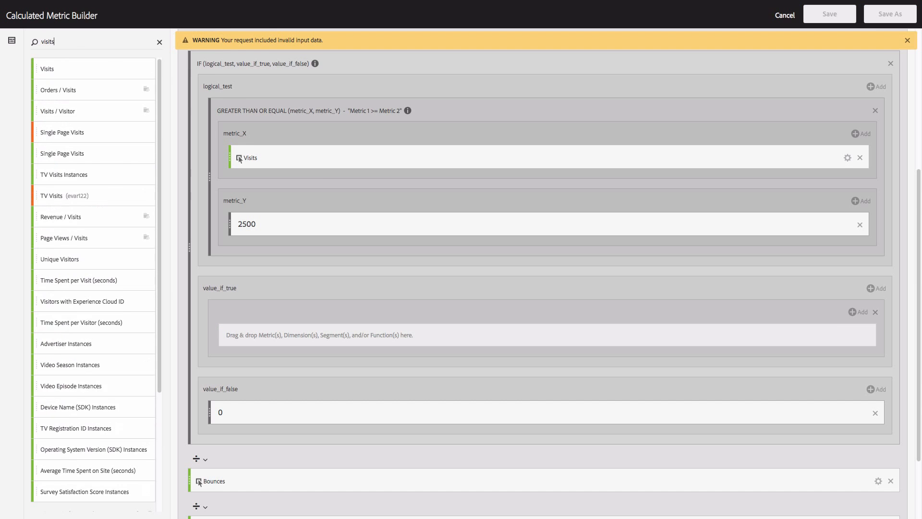
pyautogui.moveTo(62, 69); pyautogui.dragTo(307, 330)
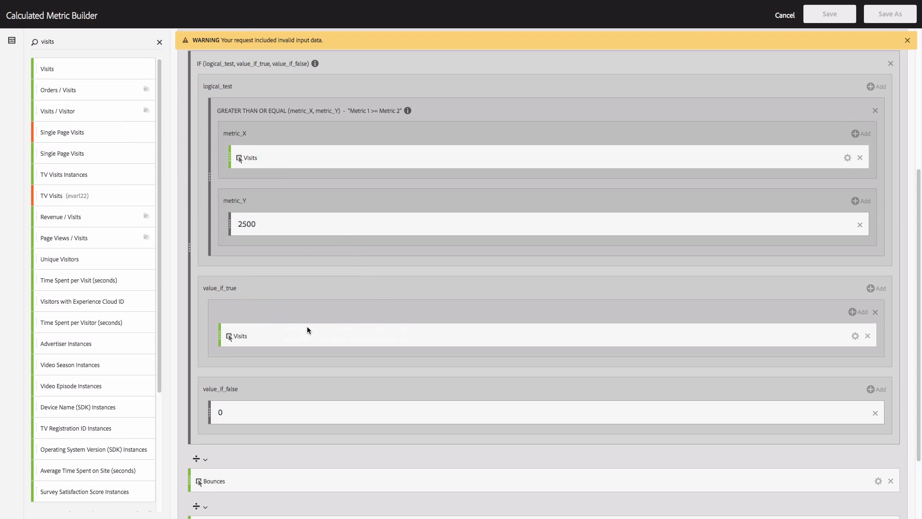
pyautogui.click(890, 482)
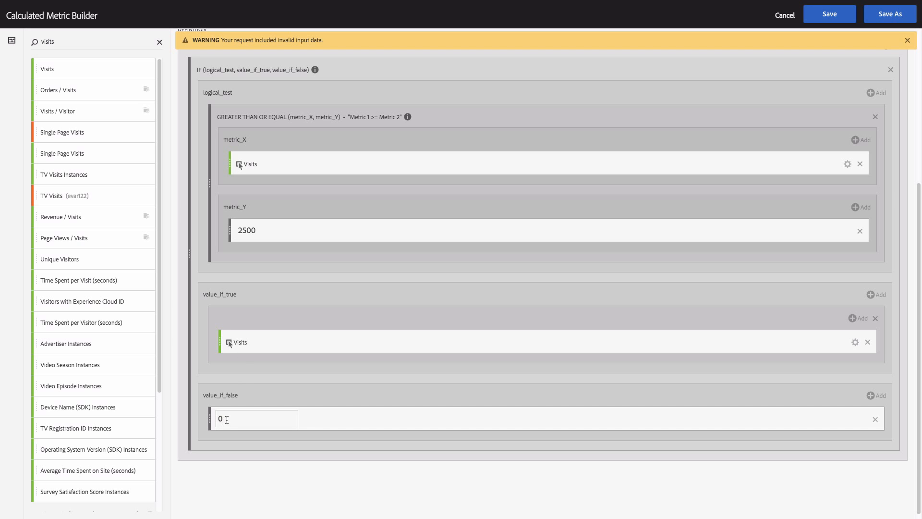
# Step: Change the metric's title to New: Visits for pages with 2500
pyautogui.scroll(5, 229, 324)
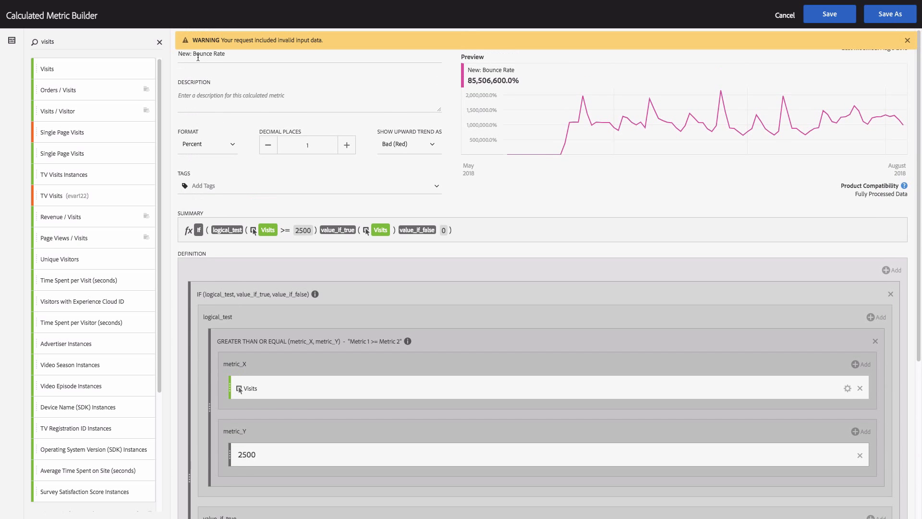
pyautogui.moveTo(193, 54); pyautogui.dragTo(278, 49)
pyautogui.write('Visits for pages with 2500')
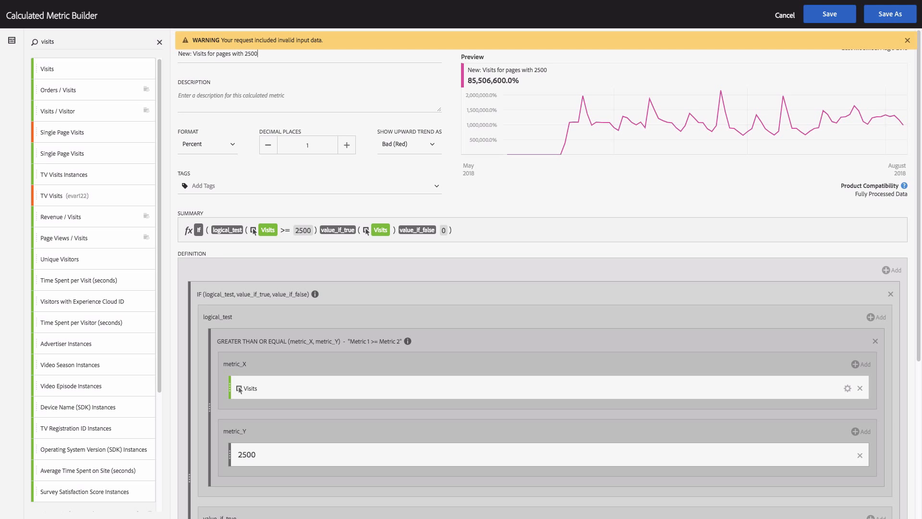
# Step: Complete the metric's title as New: Visits for pages with 2500+ visits and set its format to Decimal with 0 decimal places
pyautogui.write('=')
pyautogui.write('+ visits')
pyautogui.click(226, 153)
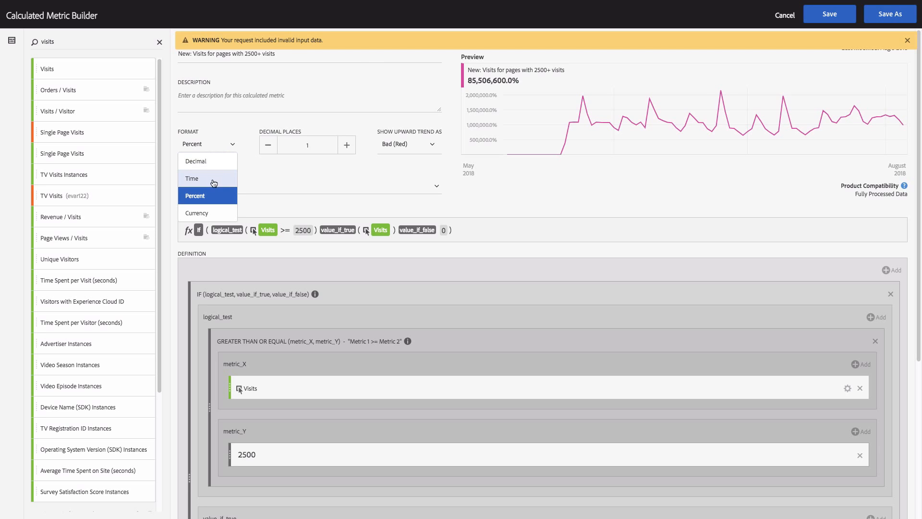
pyautogui.click(215, 159)
pyautogui.click(268, 144)
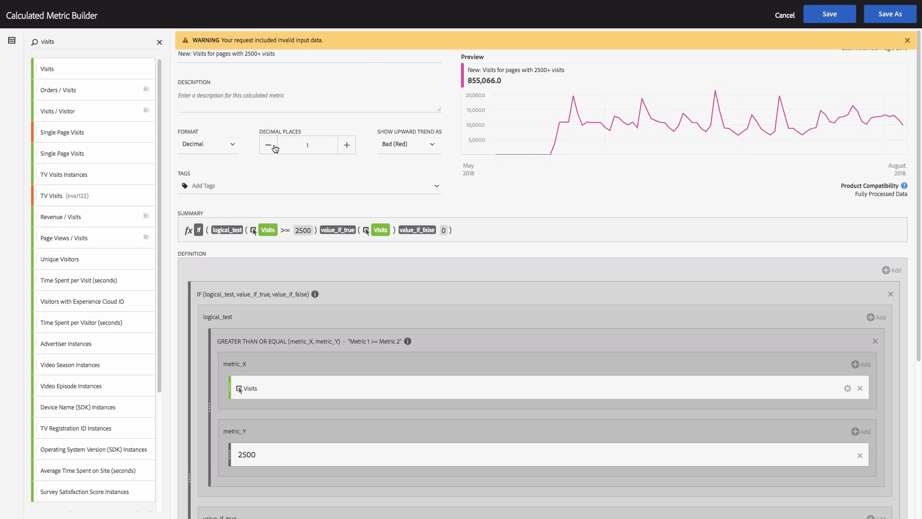
# Step: Show the metric's upward trend as Good (Green) and save the metric
pyautogui.click(411, 147)
pyautogui.click(410, 162)
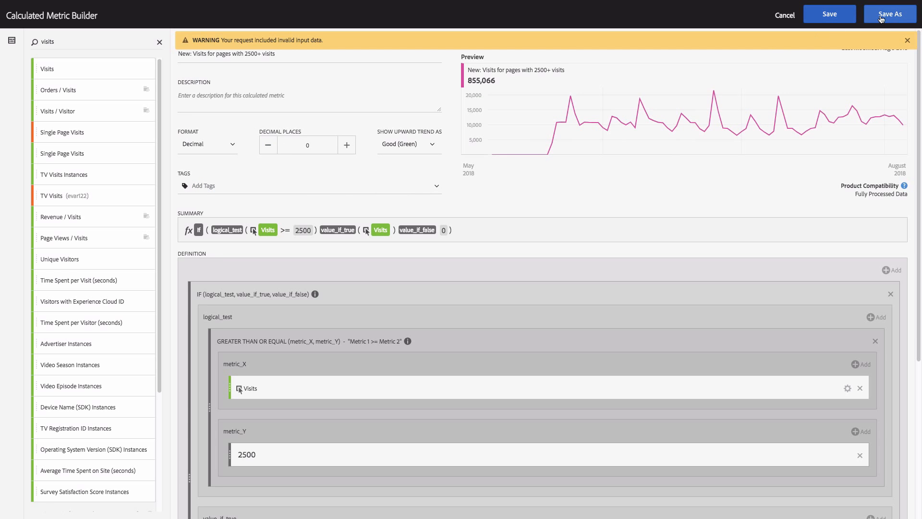
pyautogui.click(829, 17)
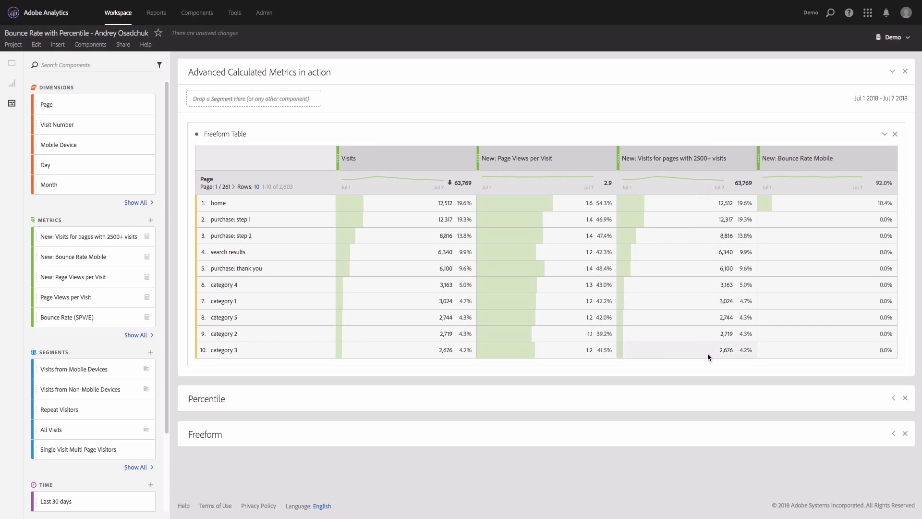
# Step: Check the New: Visits for pages with 2500+ visits column on the table's second page and return to the first
pyautogui.click(233, 186)
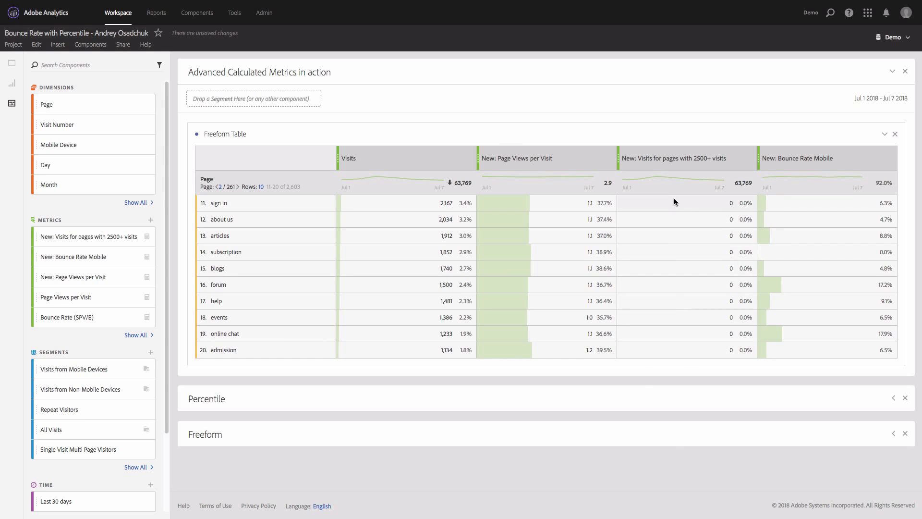
pyautogui.click(217, 187)
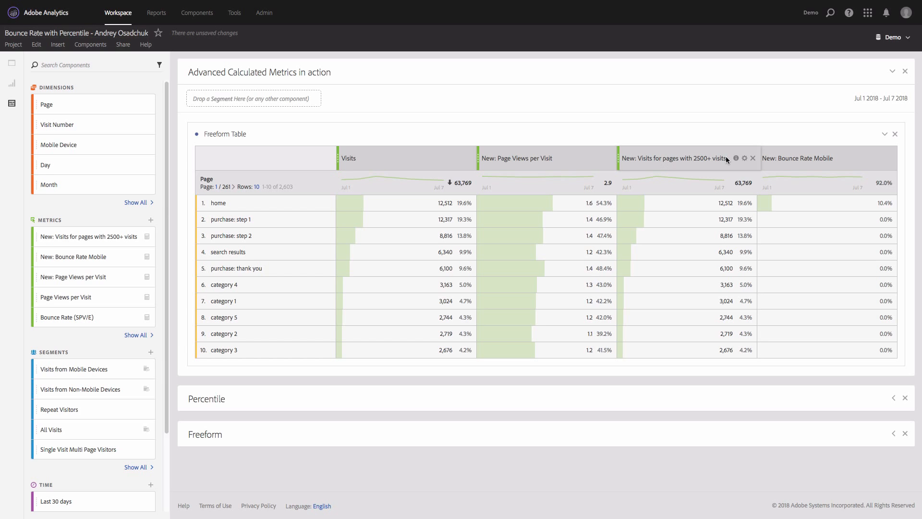
# Step: Reopen the New: Visits for pages with 2500+ visits metric and retitle it New: Bounce Rate for pages with 2500+ Visits
pyautogui.moveTo(738, 164)
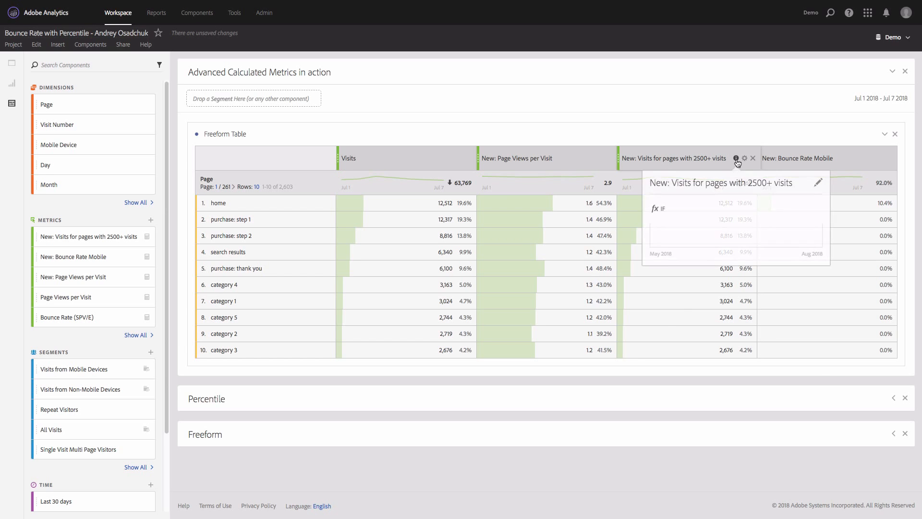
pyautogui.click(816, 183)
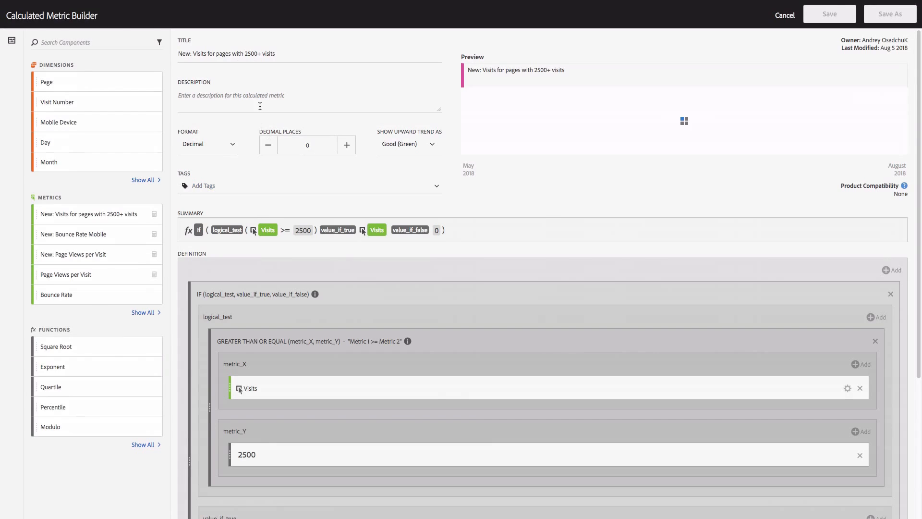
pyautogui.moveTo(193, 54); pyautogui.dragTo(313, 53)
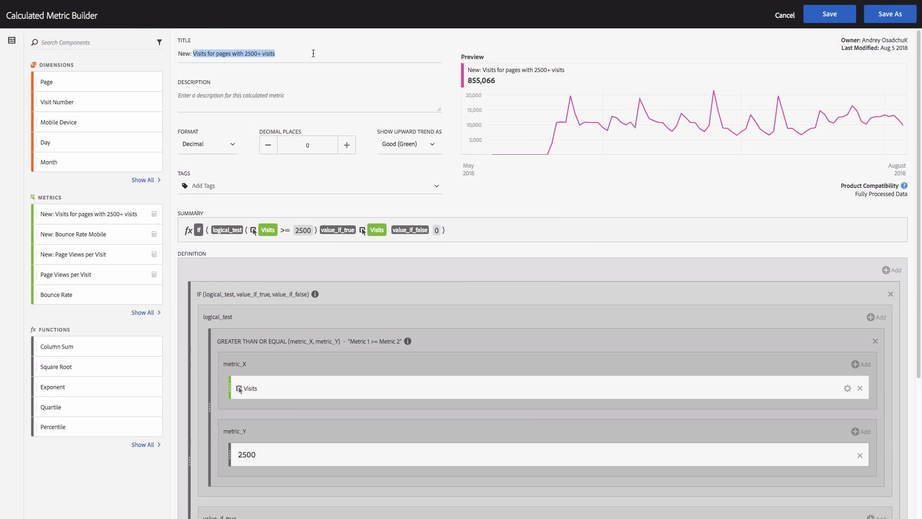
pyautogui.write('Bounce Ra')
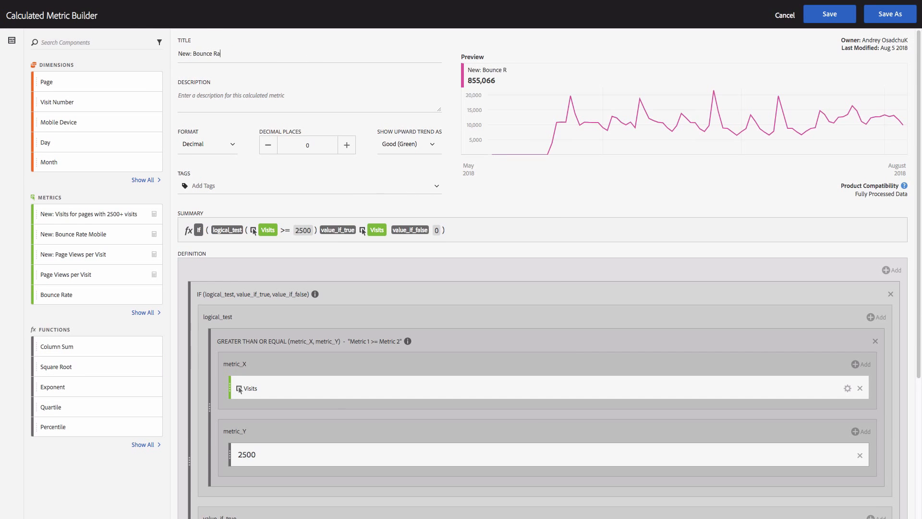
pyautogui.write('te for pages with 2500')
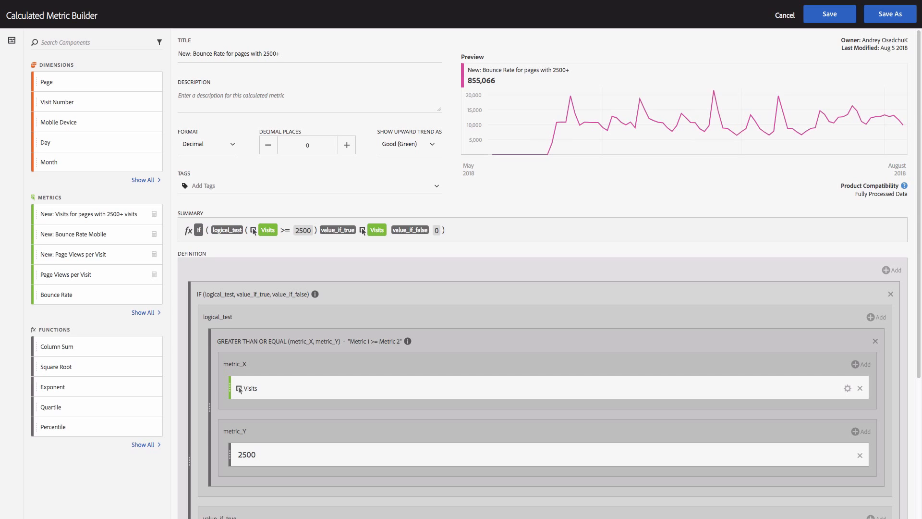
pyautogui.write('+ Visits')
# Step: Set the metric's format to Percent with 1 decimal place and keep its upward trend as Good (Green)
pyautogui.click(212, 146)
pyautogui.click(204, 197)
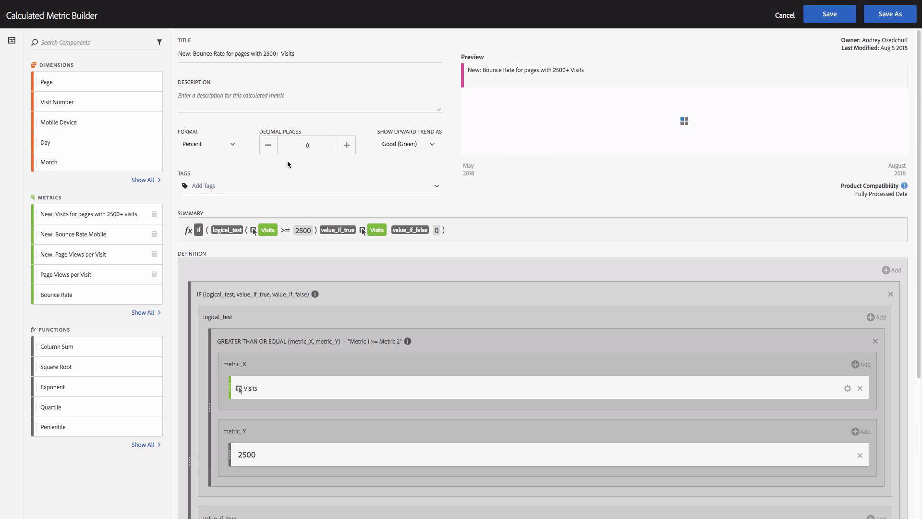
pyautogui.click(346, 145)
pyautogui.click(406, 144)
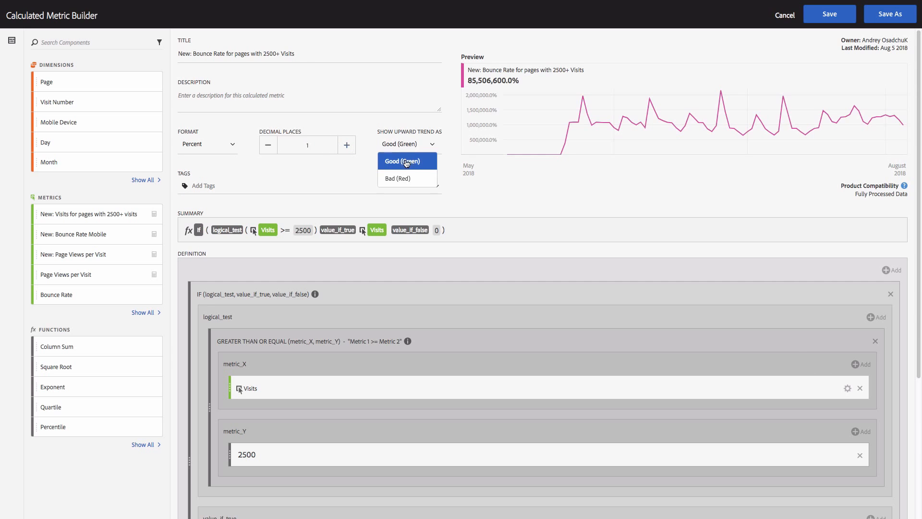
pyautogui.click(403, 159)
# Step: Replace Visits in the If function's value_if_true with Bounces divided by Entries and save the metric
pyautogui.scroll(-5, 366, 287)
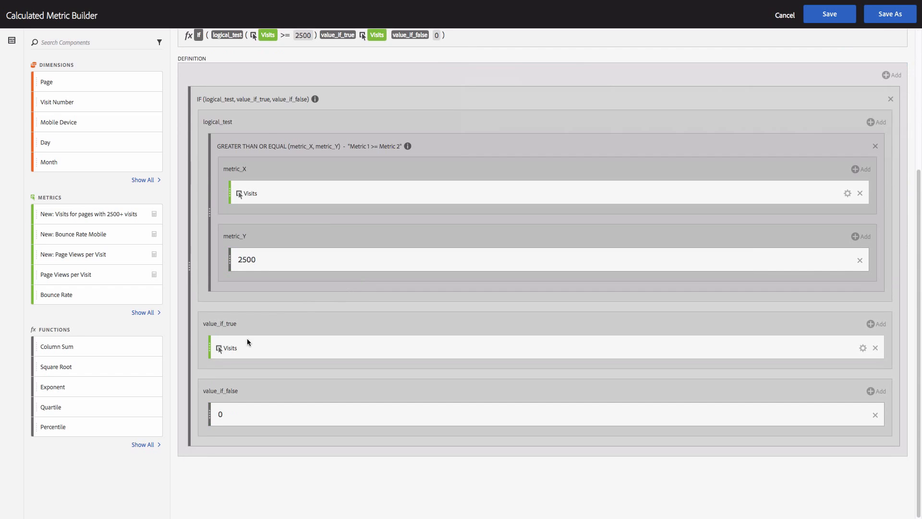
pyautogui.click(875, 349)
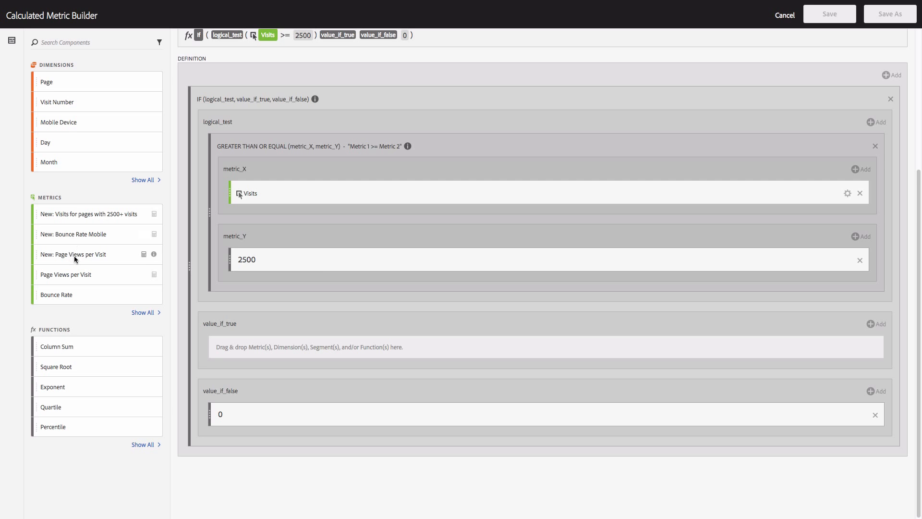
pyautogui.click(61, 44)
pyautogui.write('bounces')
pyautogui.moveTo(72, 79); pyautogui.dragTo(315, 341)
pyautogui.doubleClick(72, 45)
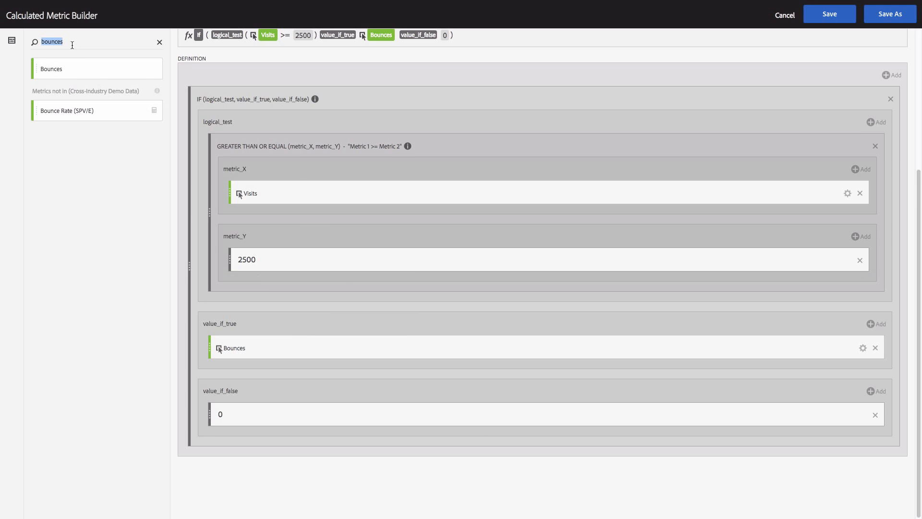
pyautogui.write('entr')
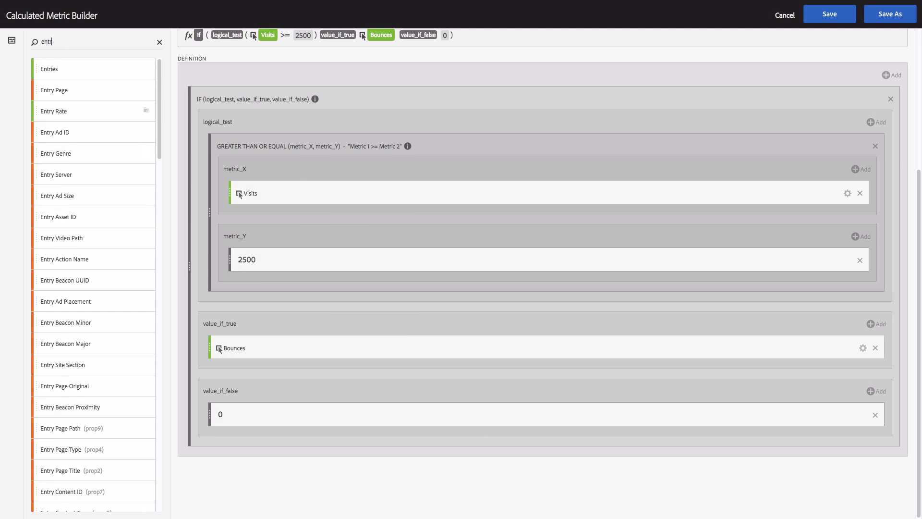
pyautogui.moveTo(74, 69); pyautogui.dragTo(339, 350)
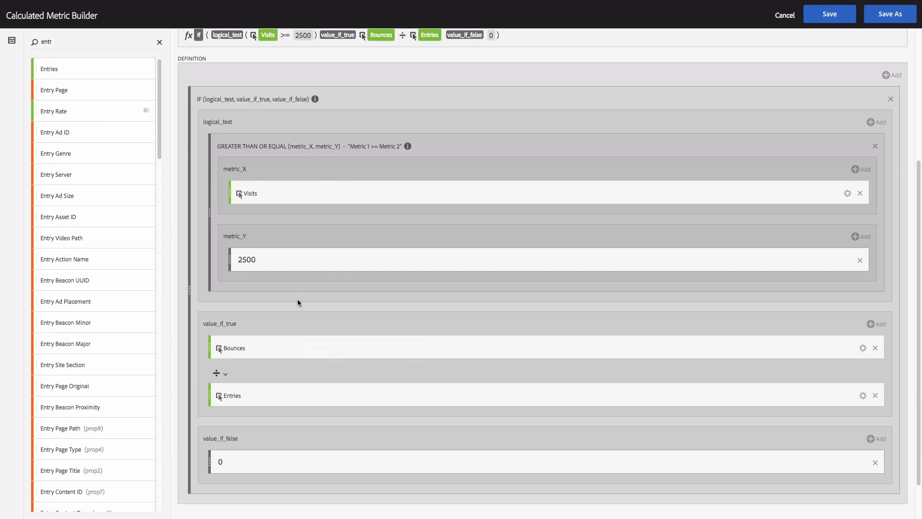
pyautogui.click(829, 14)
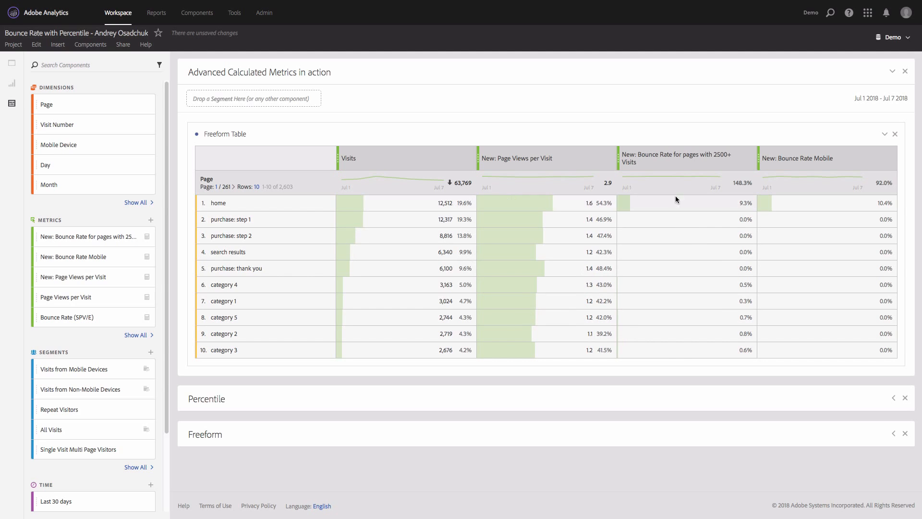
# Step: Examine the conditional bounce rate for the category pages and for the pages on the table's second page
pyautogui.moveTo(734, 316); pyautogui.dragTo(706, 287)
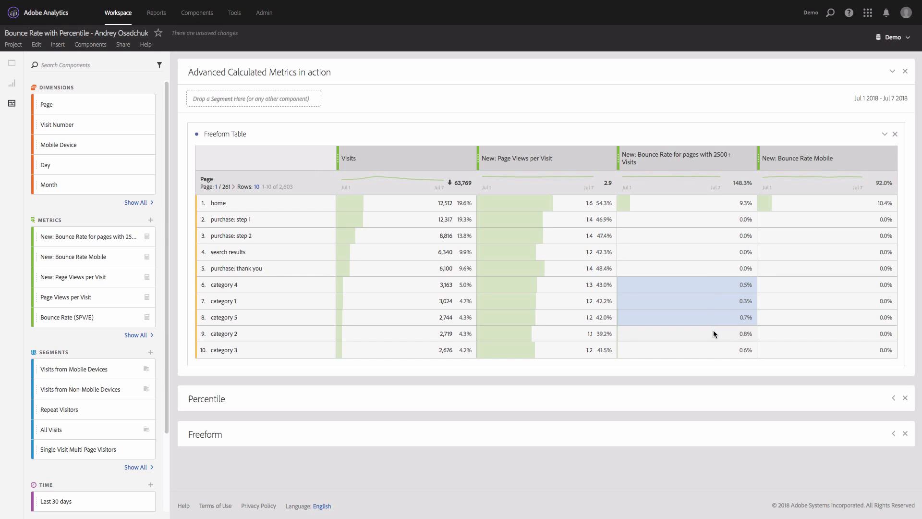
pyautogui.click(707, 297)
pyautogui.moveTo(701, 350); pyautogui.dragTo(698, 286)
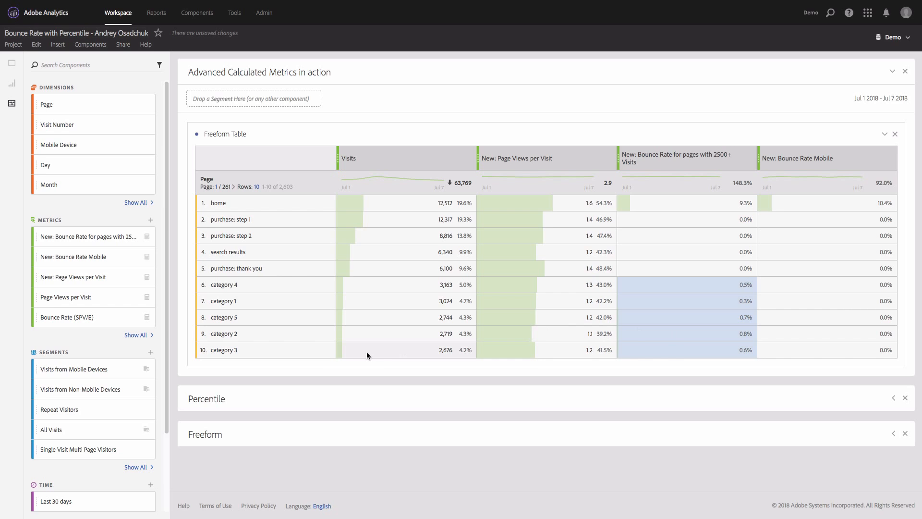
pyautogui.click(232, 187)
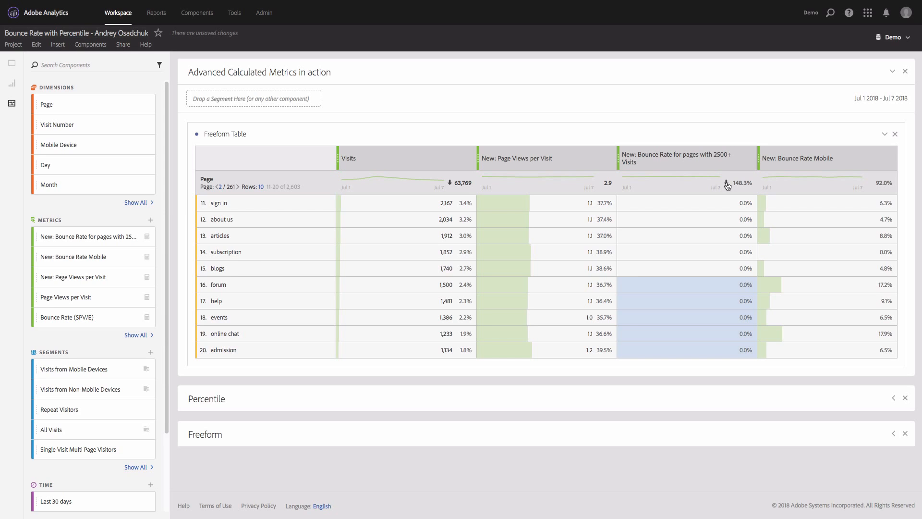
# Step: Sort the freeform table by New: Bounce Rate for pages with 2500+ Visits, check its second and third pages, and return to the first
pyautogui.click(727, 184)
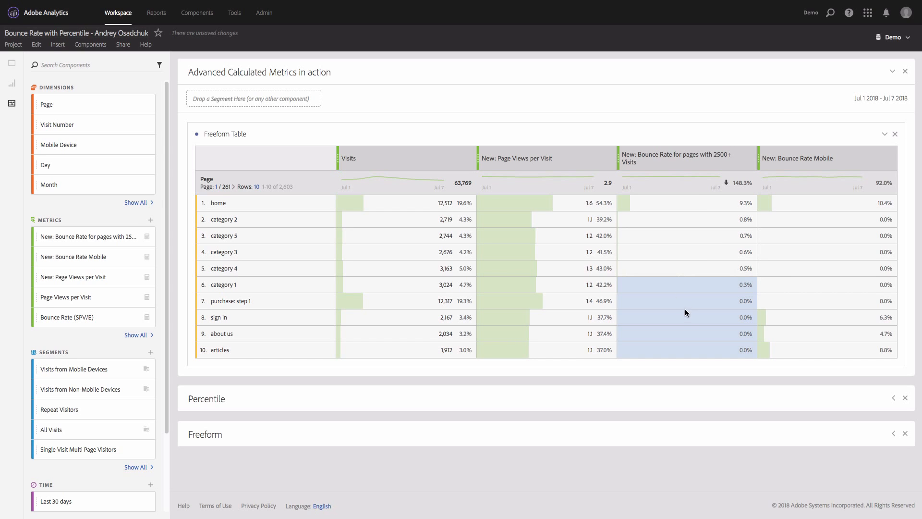
pyautogui.click(693, 283)
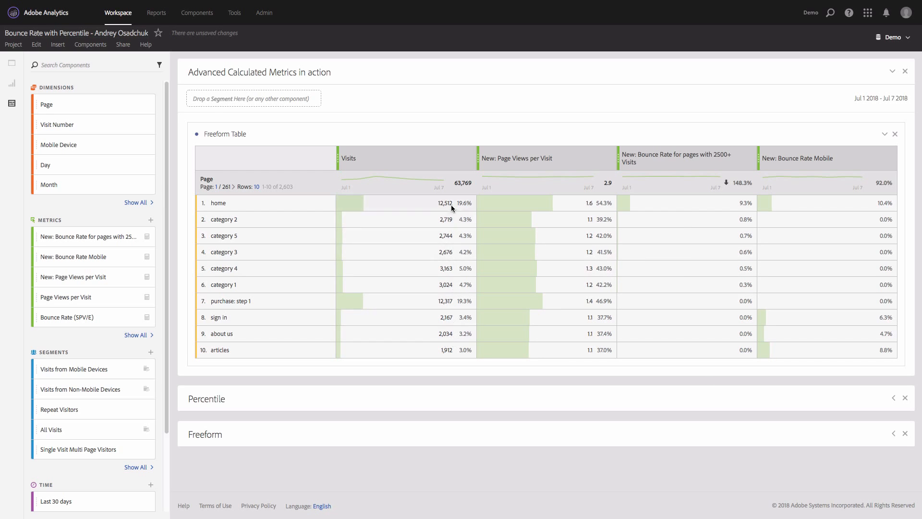
pyautogui.click(233, 186)
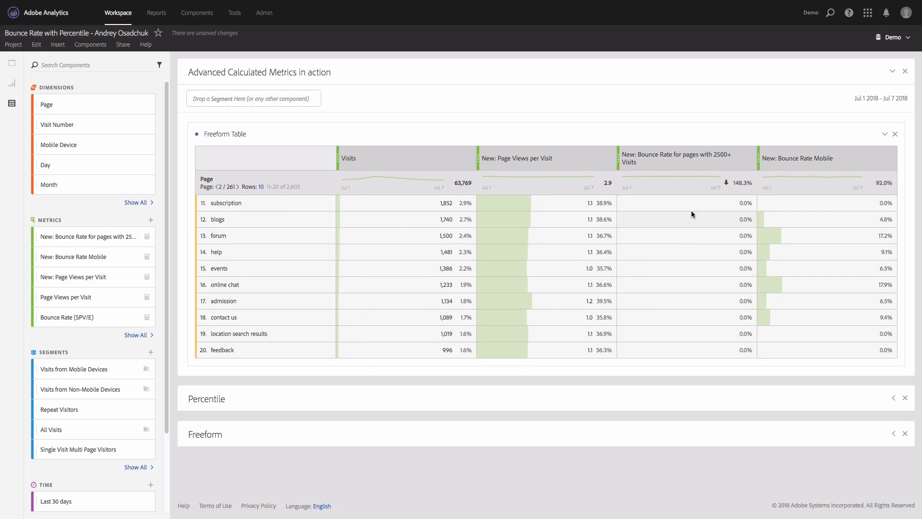
pyautogui.click(237, 186)
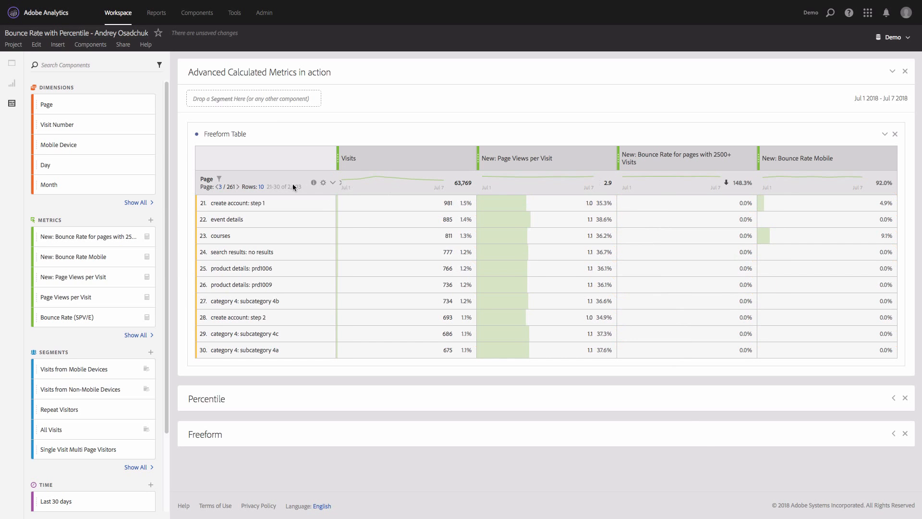
pyautogui.click(222, 189)
pyautogui.click(221, 203)
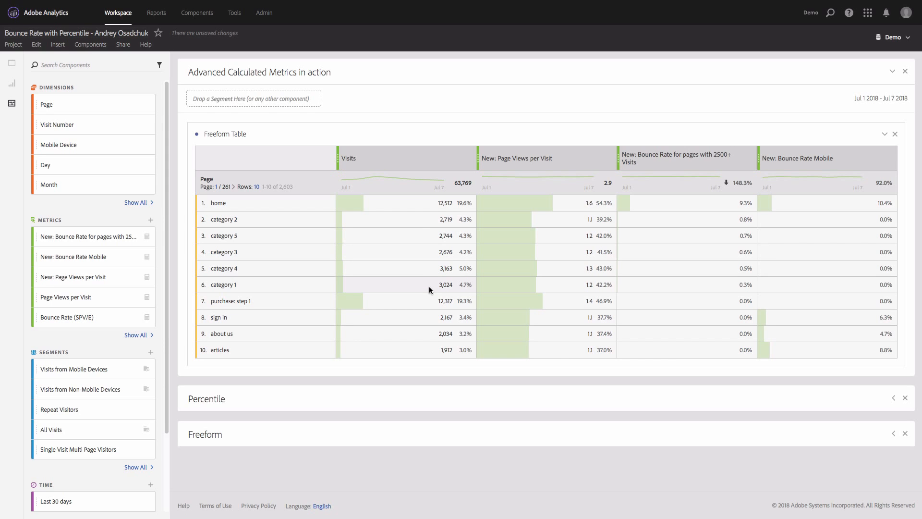
# Step: Restrict the Advanced Calculated Metrics in action panel's date range to the single day of July 1, 2018
pyautogui.click(893, 99)
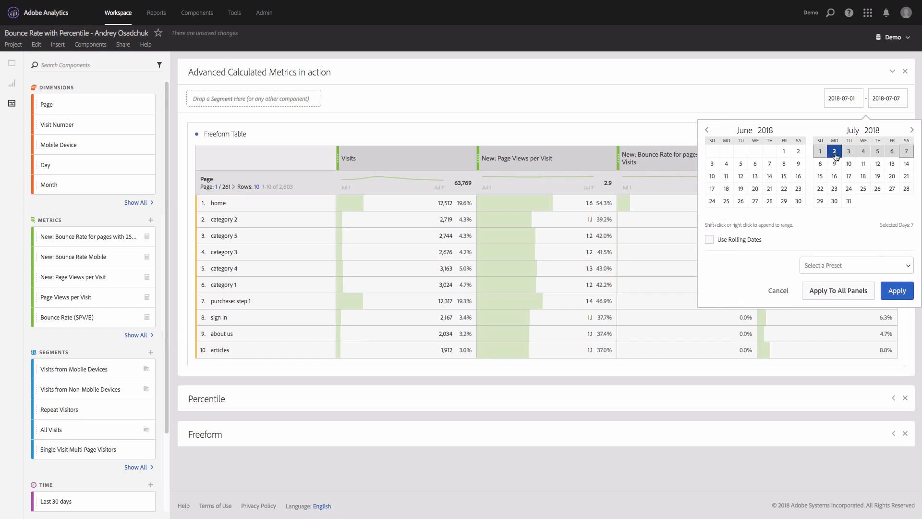
pyautogui.click(820, 152)
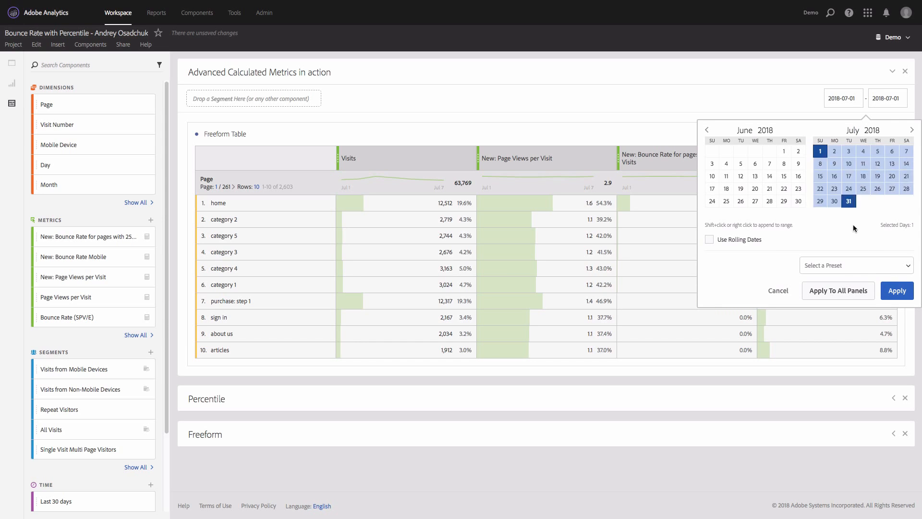
pyautogui.click(897, 291)
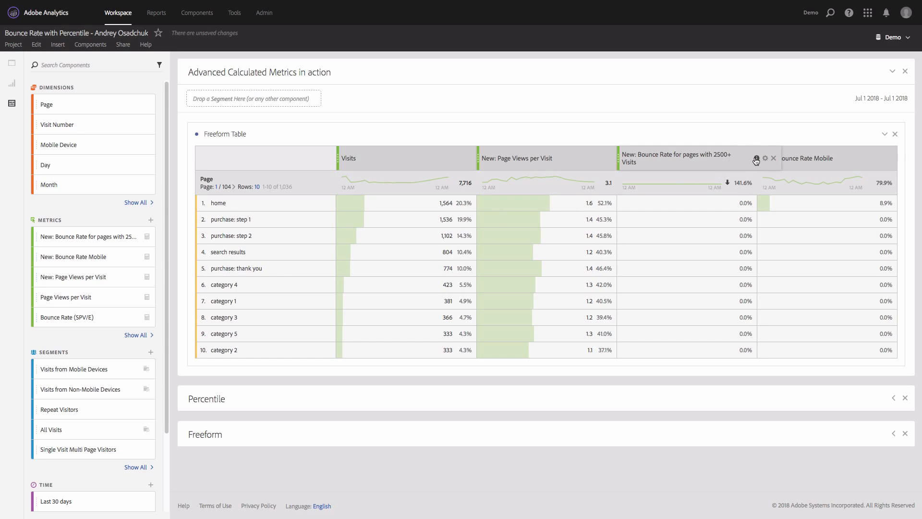
# Step: Review the If definition of New: Bounce Rate for pages with 2500+ Visits and close the builder without saving
pyautogui.moveTo(757, 158)
pyautogui.click(849, 183)
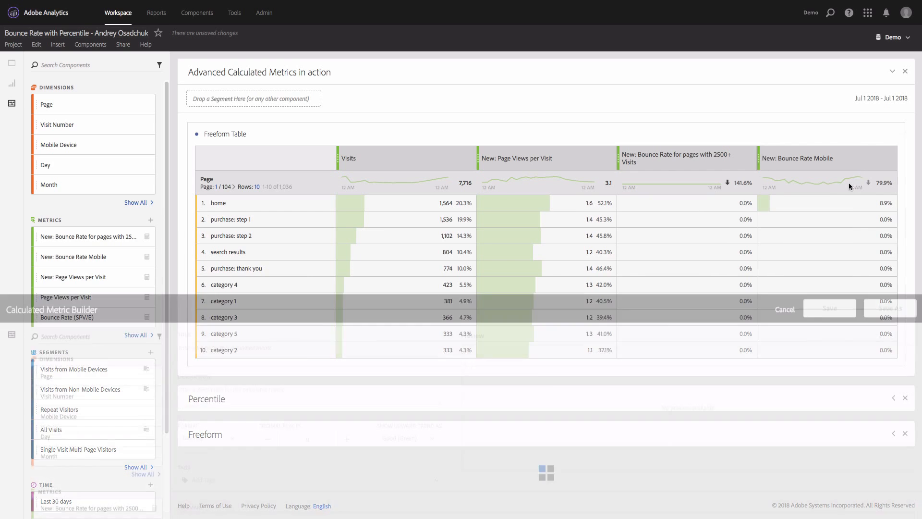
pyautogui.scroll(-5, 372, 383)
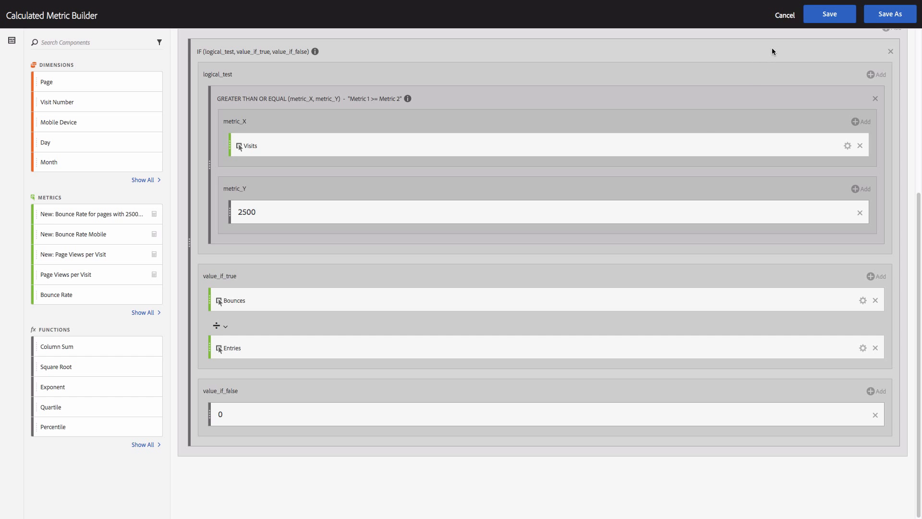
pyautogui.click(784, 16)
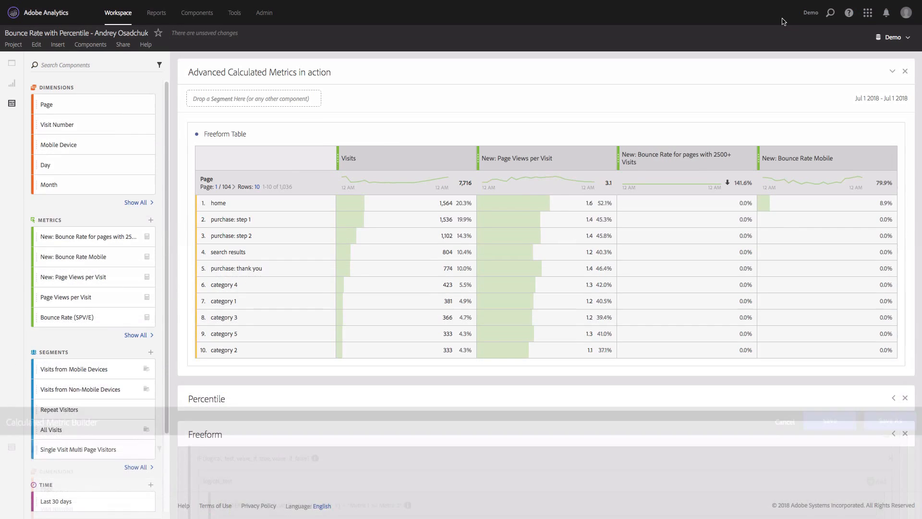
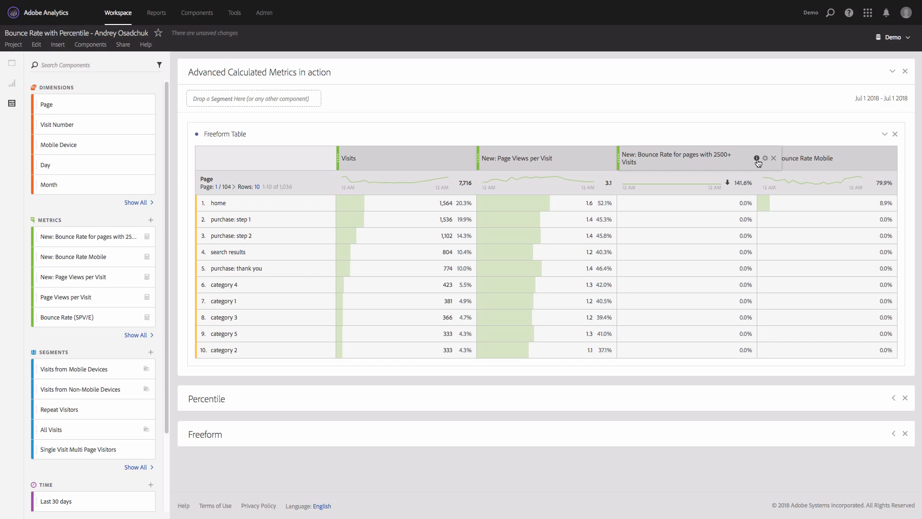
# Step: Edit New: Bounce Rate for pages with 2500+ Visits, replacing the 2500 threshold in metric_Y with the Percentile function
pyautogui.moveTo(756, 159)
pyautogui.click(849, 183)
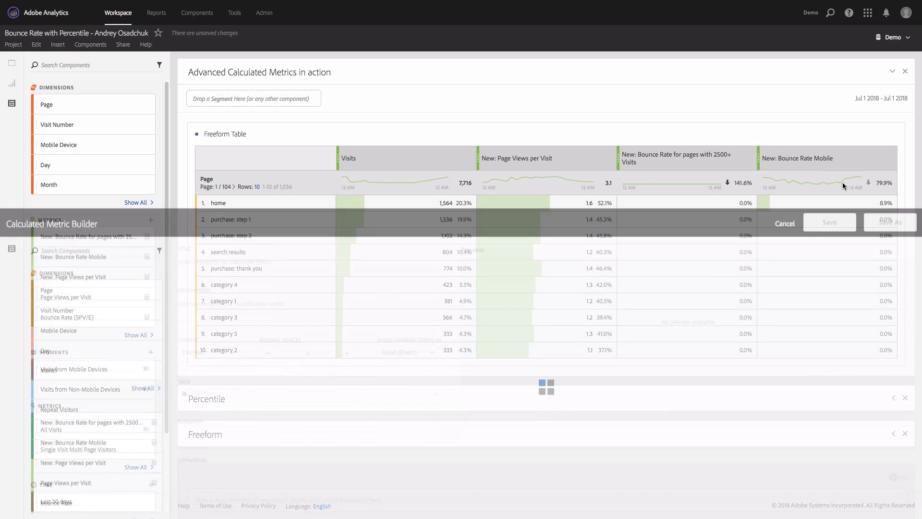
pyautogui.scroll(-4, 531, 309)
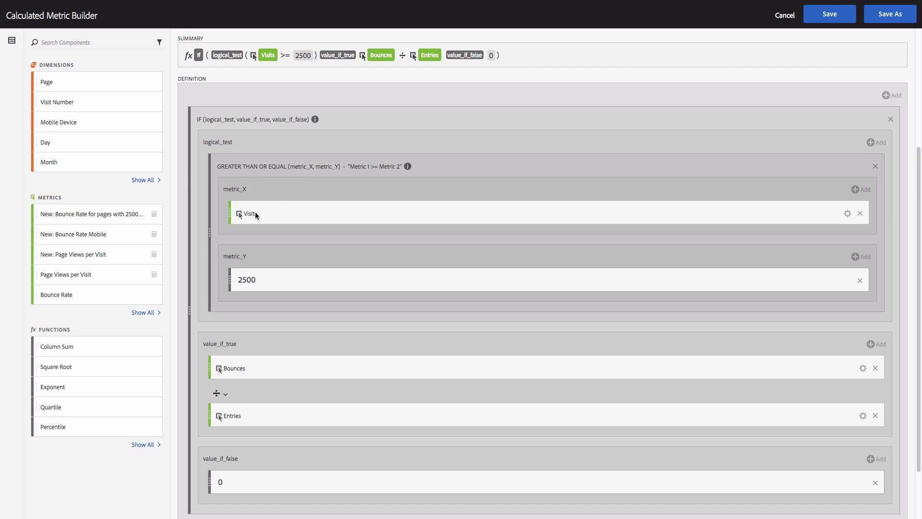
pyautogui.click(242, 280)
pyautogui.click(860, 281)
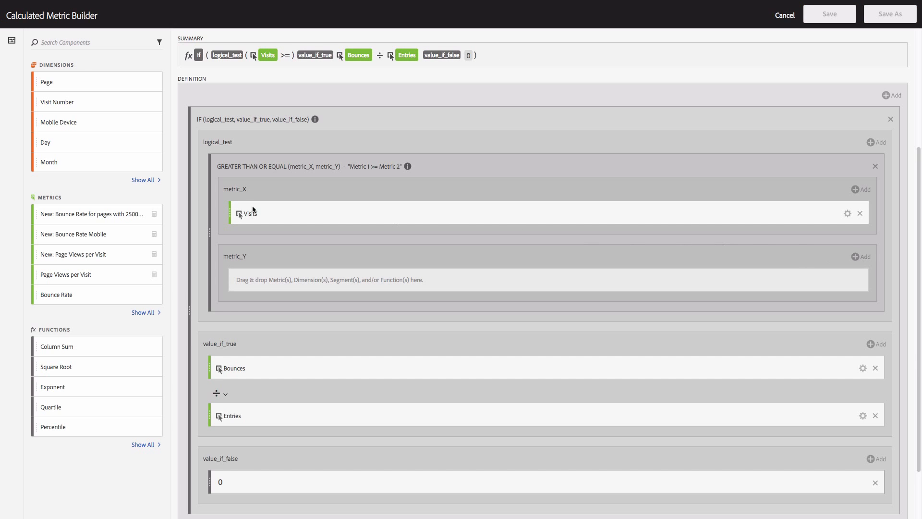
pyautogui.click(59, 43)
pyautogui.write('perc')
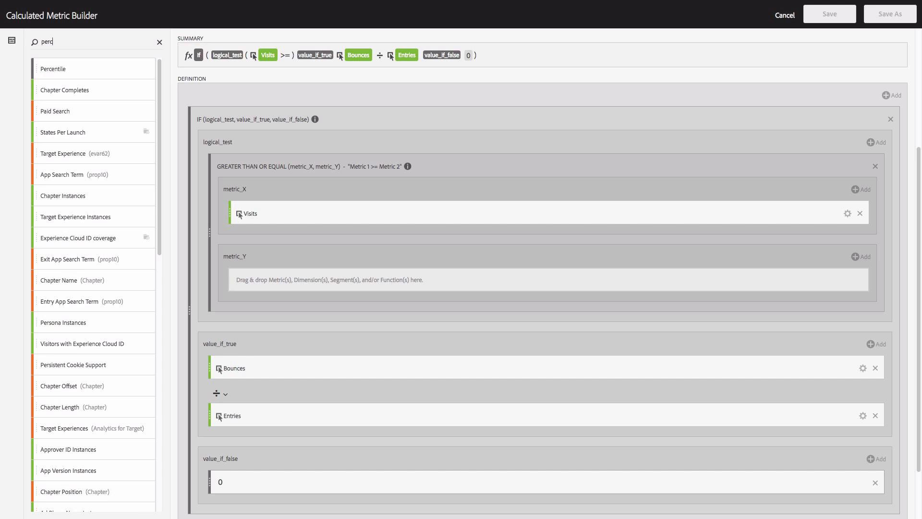
pyautogui.moveTo(86, 70); pyautogui.dragTo(334, 277)
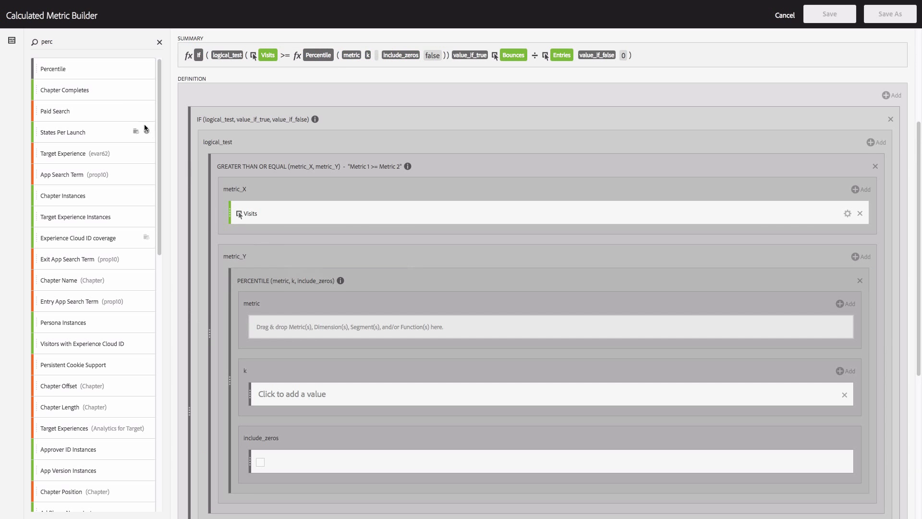
pyautogui.click(159, 43)
# Step: Set the Percentile function's k value to 95 and use Visits as its metric
pyautogui.scroll(-1, 293, 288)
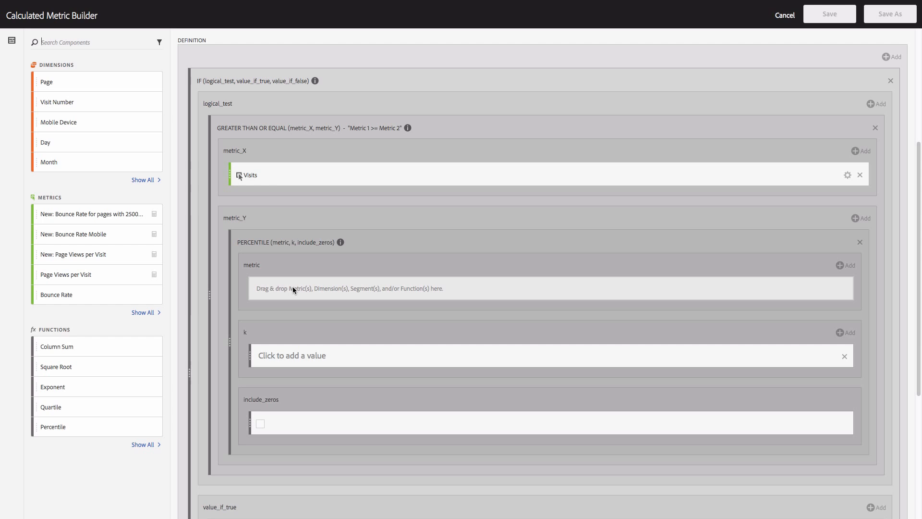
pyautogui.click(270, 355)
pyautogui.write('95')
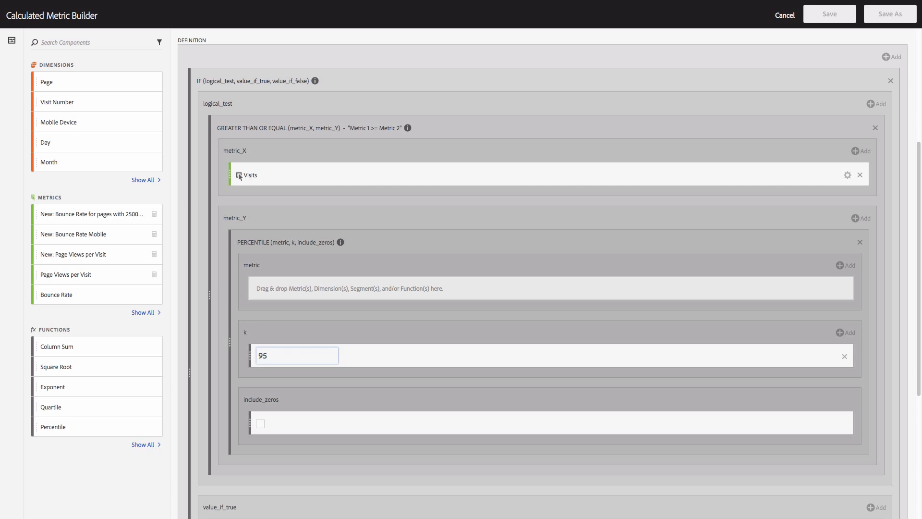
pyautogui.click(63, 39)
pyautogui.write('visit')
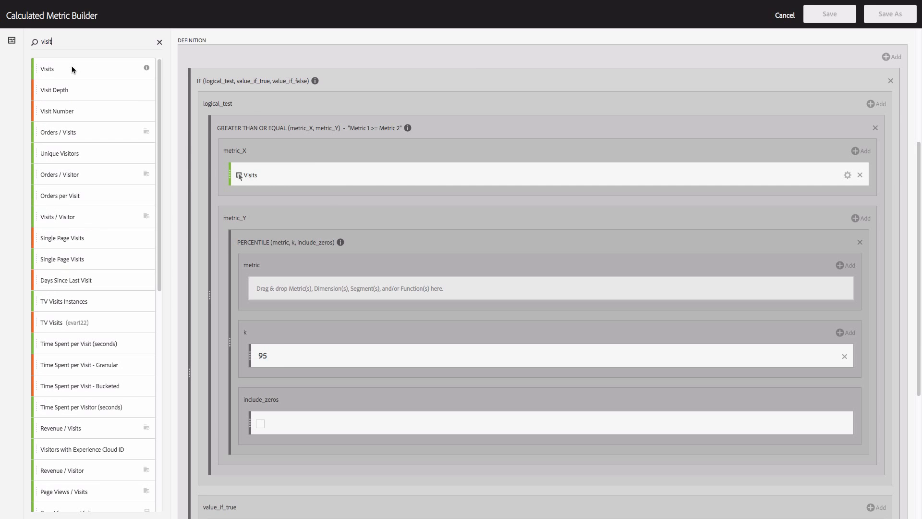
pyautogui.moveTo(72, 67); pyautogui.dragTo(318, 280)
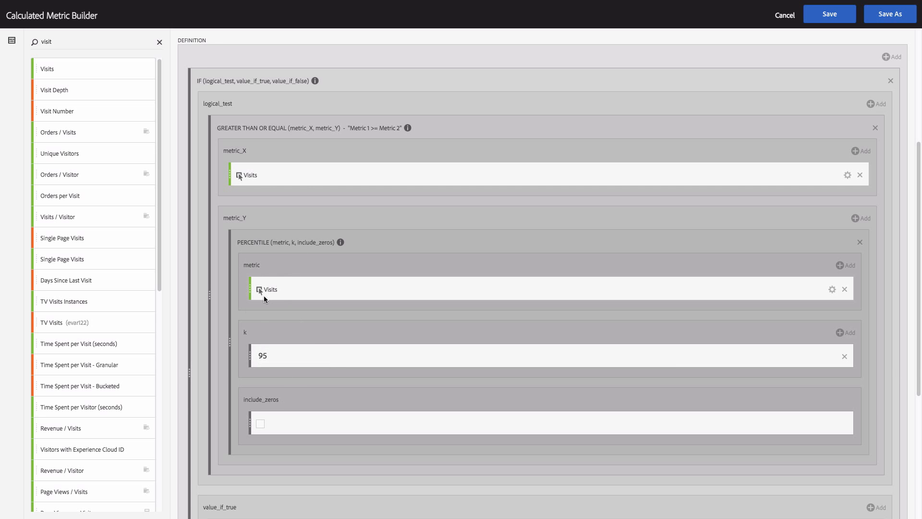
# Step: Retitle the calculated metric "New: Bounce Rate w/ Percentile" and save it
pyautogui.scroll(-2, 266, 294)
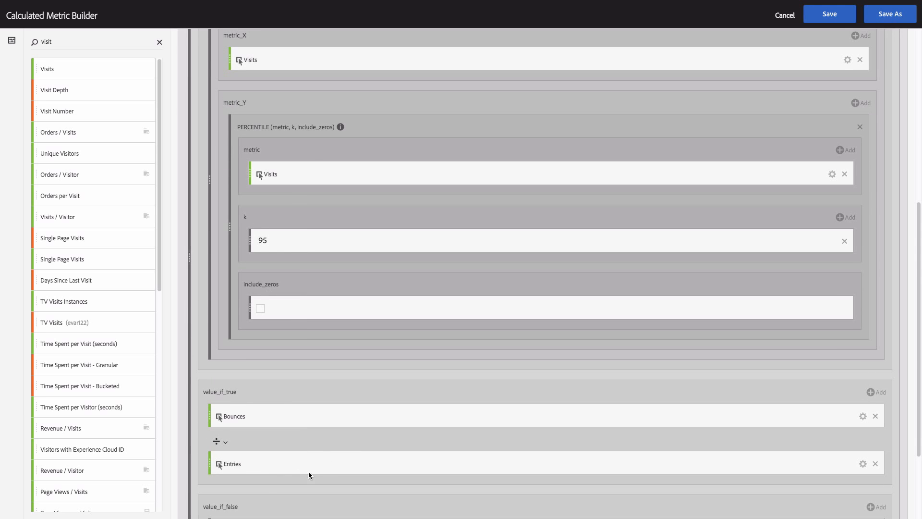
pyautogui.scroll(-2, 299, 425)
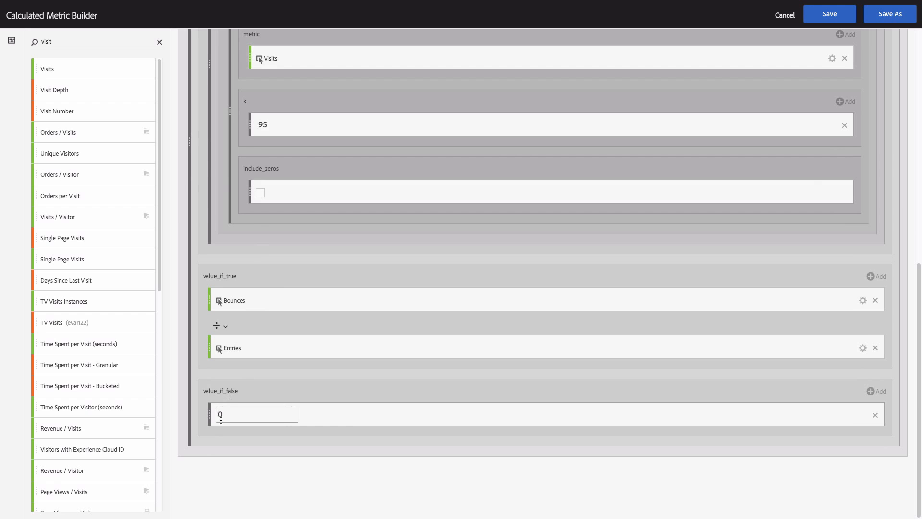
pyautogui.scroll(10, 282, 376)
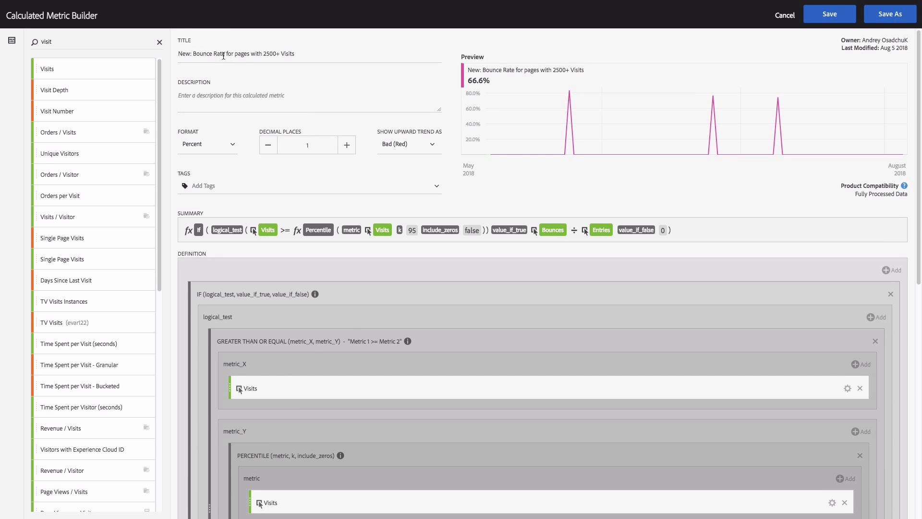
pyautogui.moveTo(226, 54); pyautogui.dragTo(311, 57)
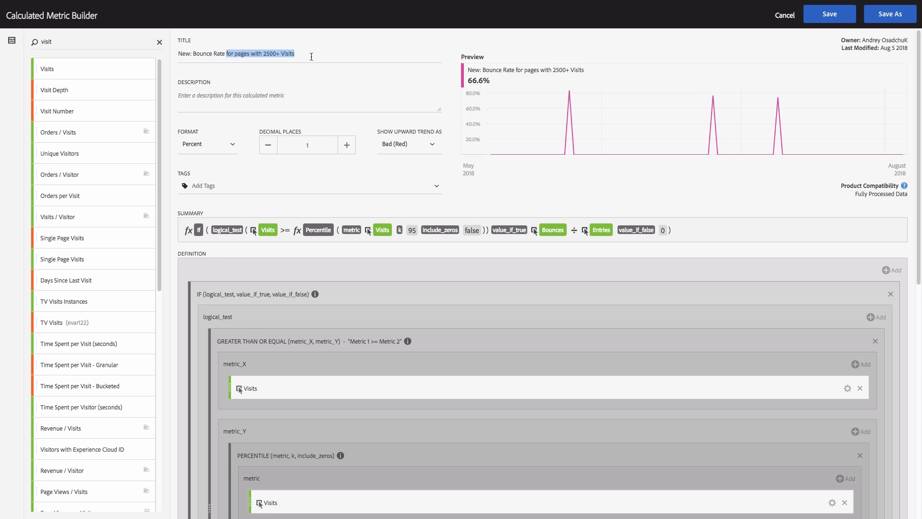
pyautogui.write('w: Bounce Rate w')
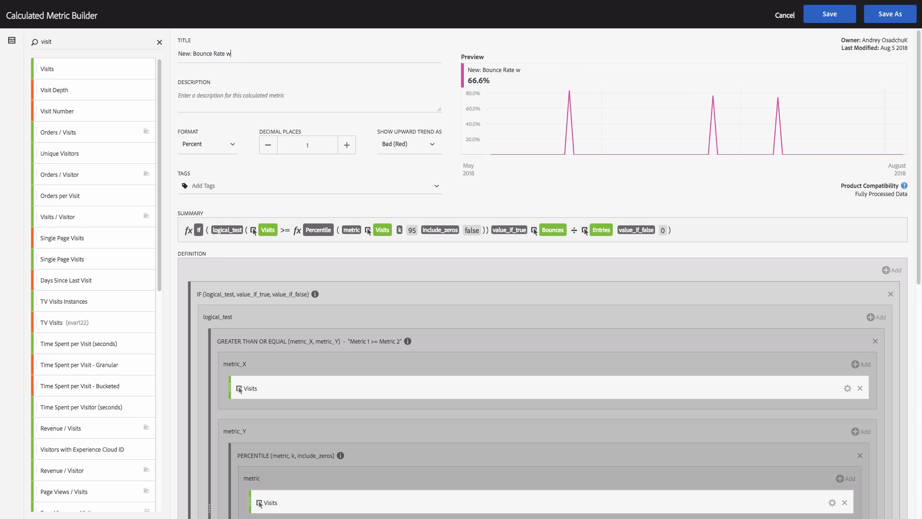
pyautogui.write('/ Percintile')
pyautogui.press('BackSpace')
pyautogui.write('e')
pyautogui.click(839, 21)
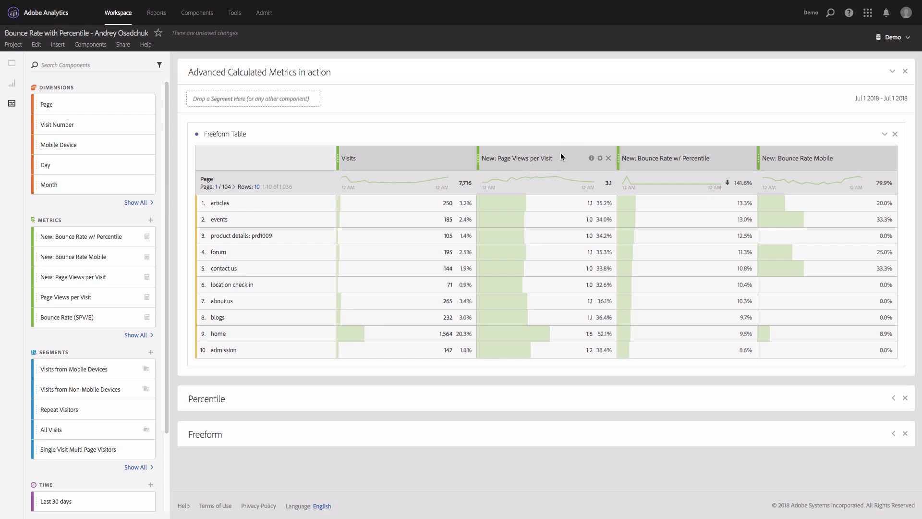
# Step: Sort the freeform table by Visits and remove the New: Page Views per Visit and New: Bounce Rate Mobile columns
pyautogui.click(454, 183)
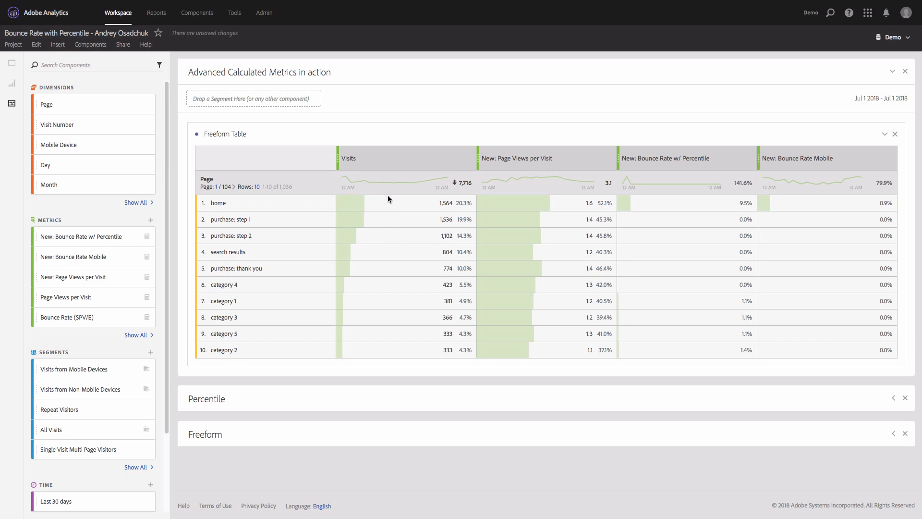
pyautogui.write('bounce')
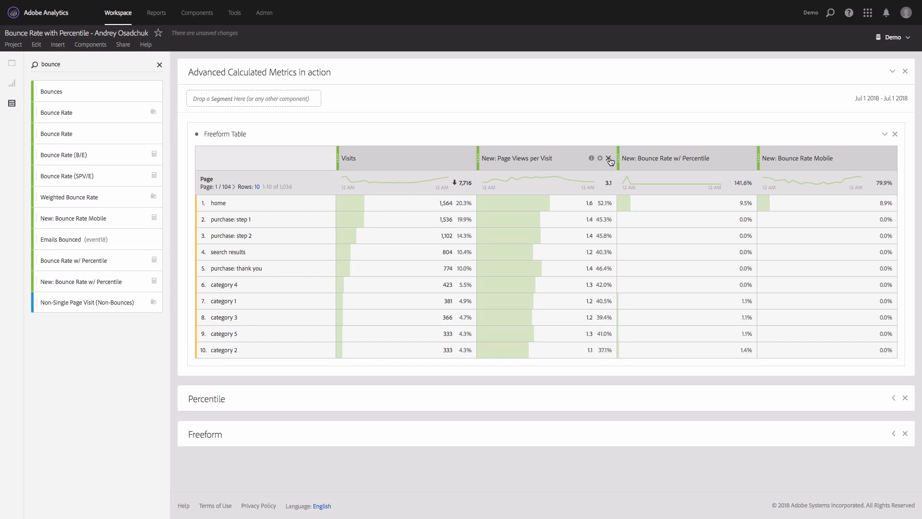
pyautogui.click(609, 158)
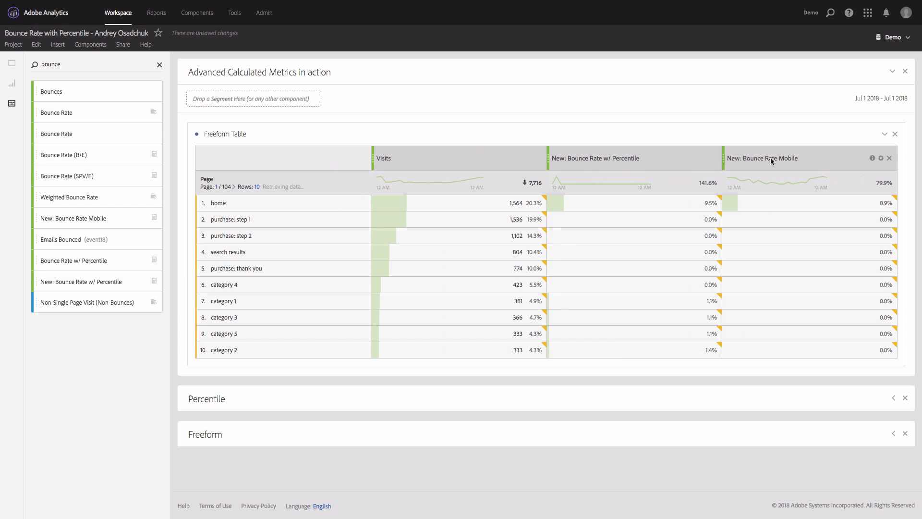
pyautogui.click(889, 158)
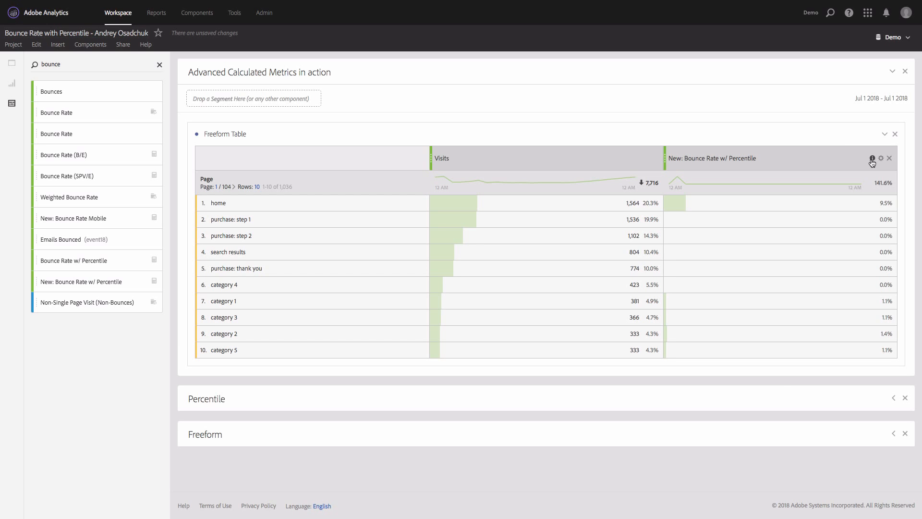
# Step: Open New: Bounce Rate w/ Percentile for editing and change its title to "New: Visits w/ Percentile"
pyautogui.moveTo(872, 163)
pyautogui.click(901, 184)
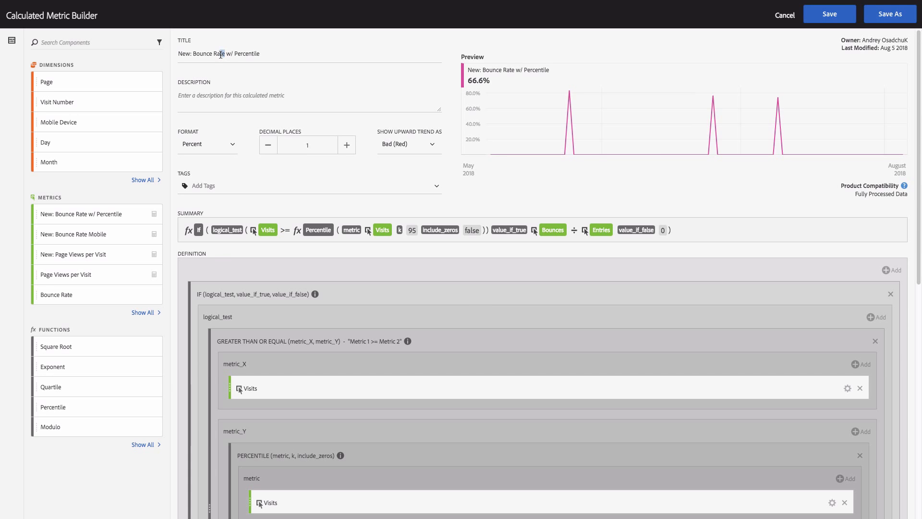
pyautogui.moveTo(224, 53); pyautogui.dragTo(193, 53)
pyautogui.write('Visits')
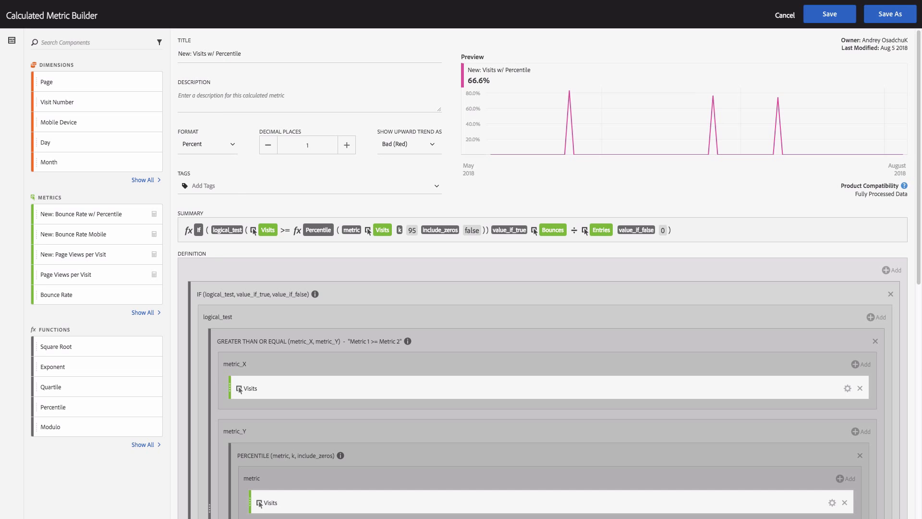
# Step: Set the metric's format to Decimal with 0 decimal places and show its upward trend as Good (Green)
pyautogui.click(223, 145)
pyautogui.click(216, 159)
pyautogui.click(268, 144)
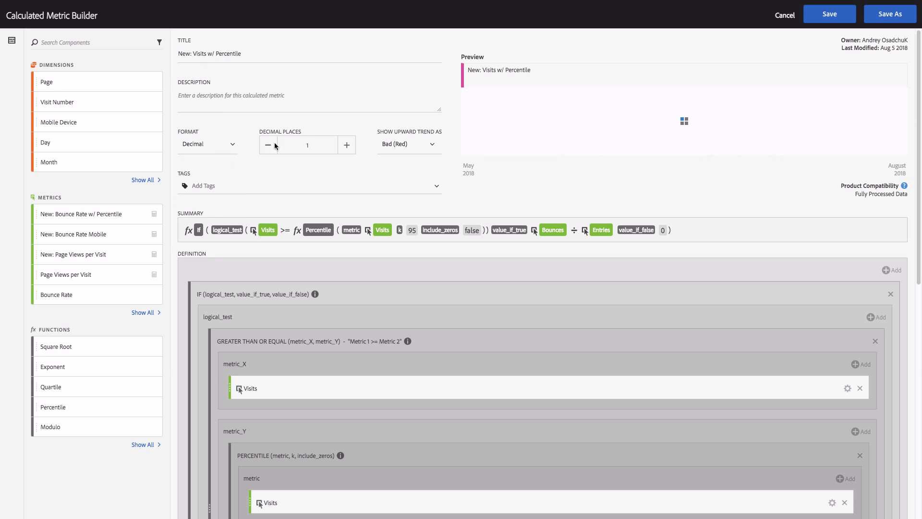
pyautogui.click(406, 144)
pyautogui.click(406, 160)
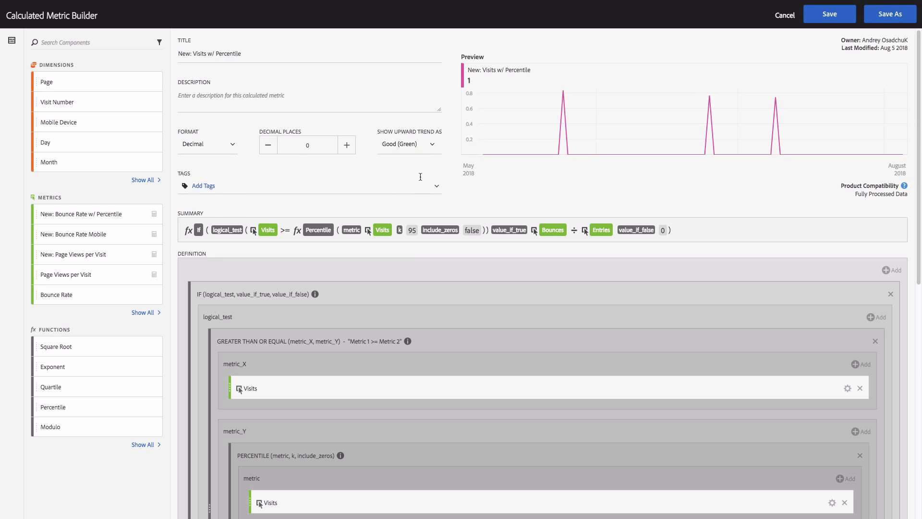
# Step: Replace the Bounces divided by Entries formula in value_if_true with the Visits metric
pyautogui.scroll(-7, 471, 186)
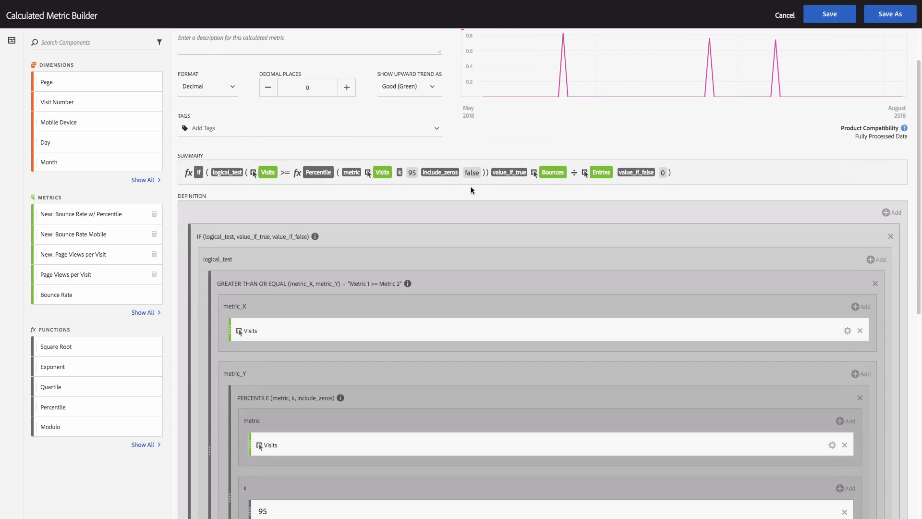
pyautogui.scroll(-2, 461, 190)
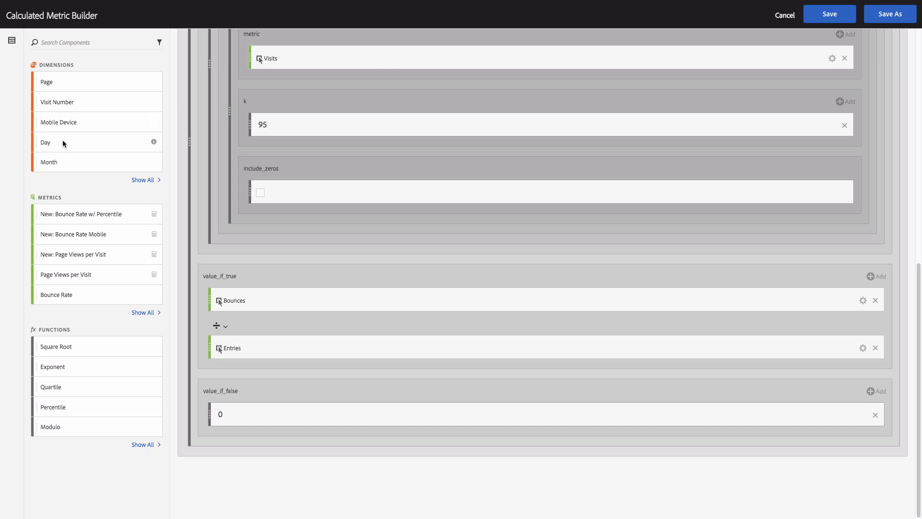
pyautogui.click(59, 42)
pyautogui.write('v')
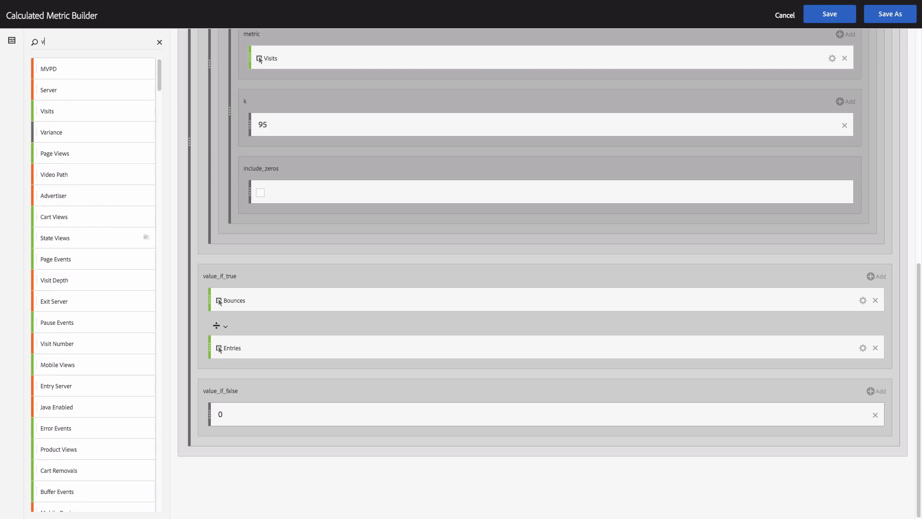
pyautogui.write('isits')
pyautogui.moveTo(47, 69); pyautogui.dragTo(240, 278)
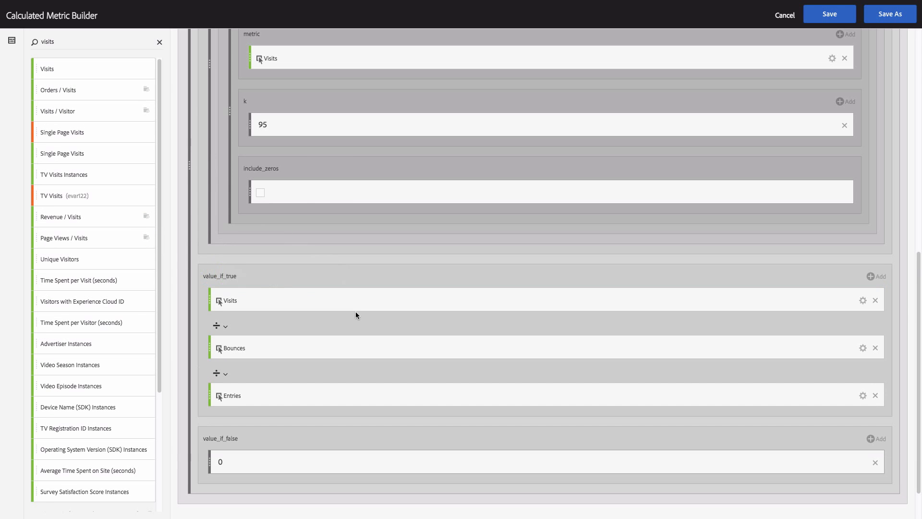
pyautogui.click(875, 348)
pyautogui.click(875, 348)
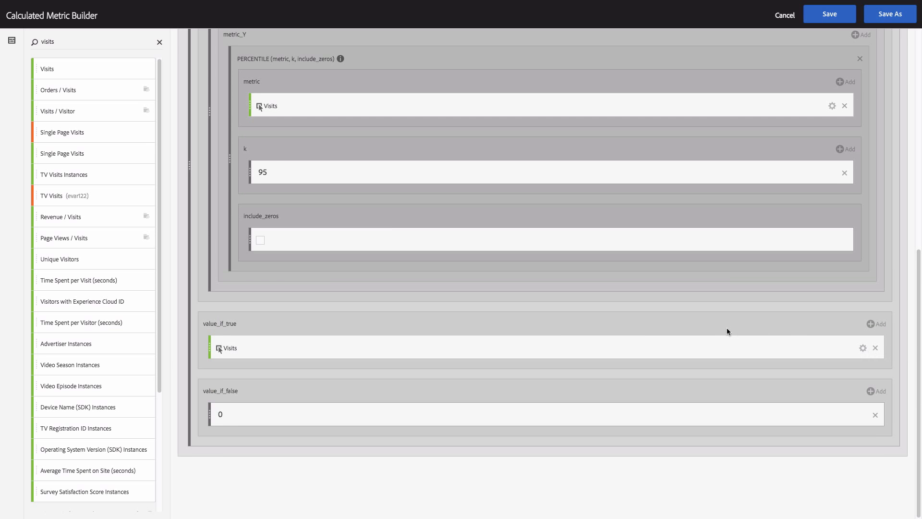
# Step: Review the edited definition and save it as a separate new calculated metric
pyautogui.scroll(6, 710, 328)
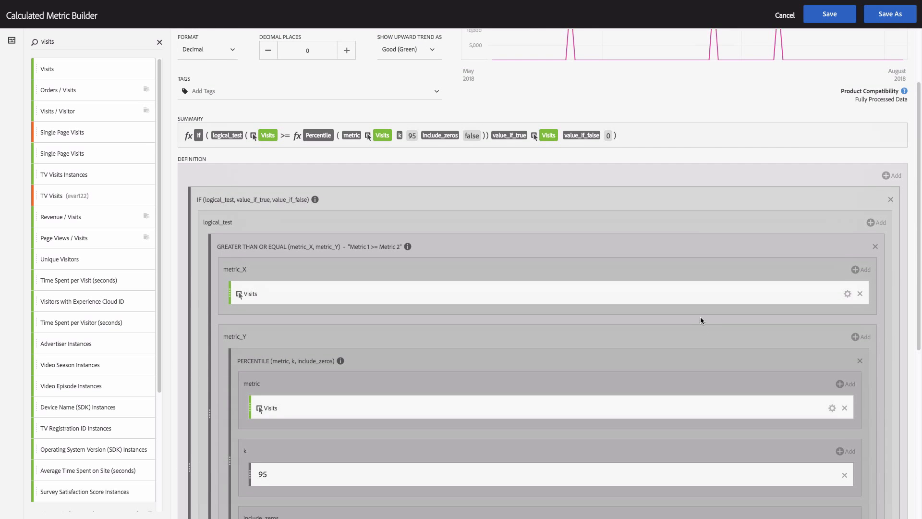
pyautogui.scroll(2, 696, 314)
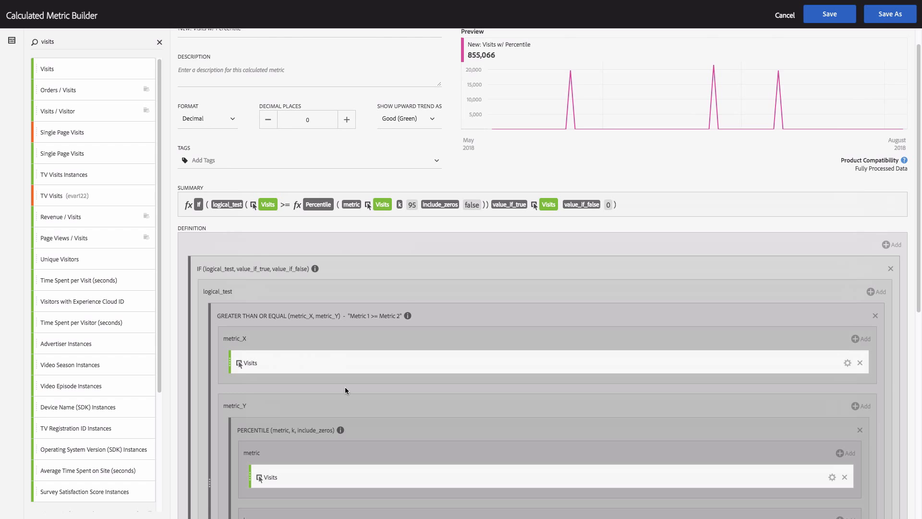
pyautogui.scroll(1, 344, 388)
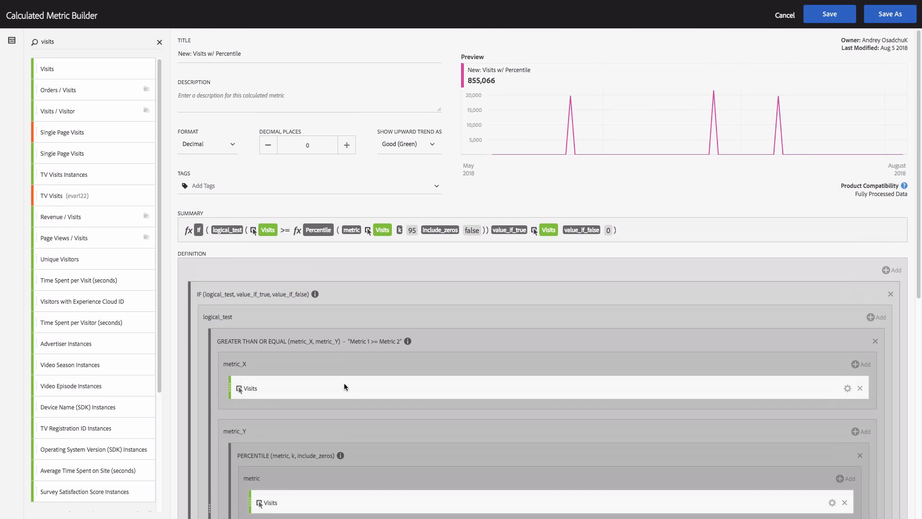
pyautogui.click(890, 14)
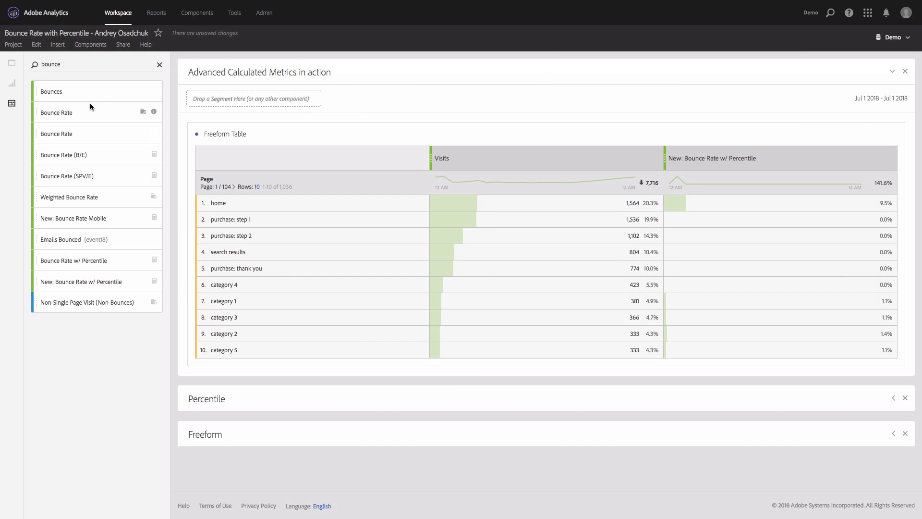
# Step: Add New: Visits w/ Percentile as a column between Visits and New: Bounce Rate w/ Percentile, and go to the table's second page
pyautogui.click(160, 65)
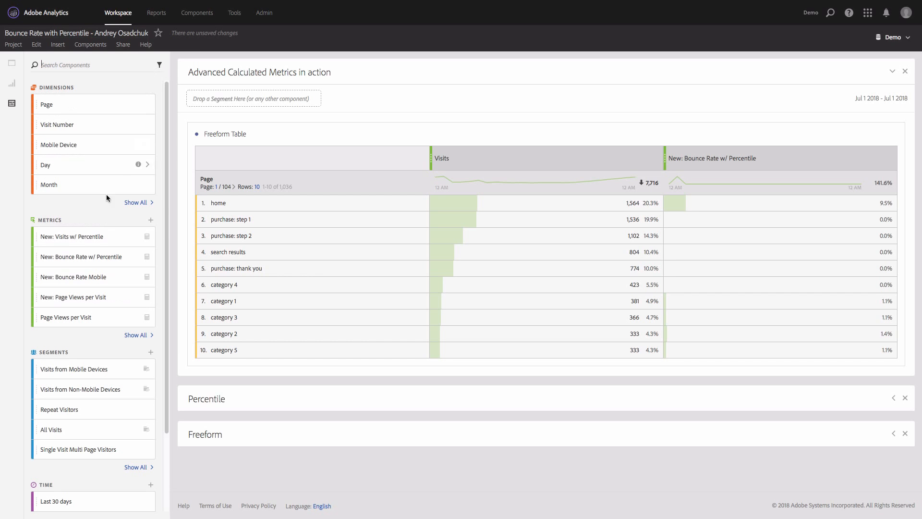
pyautogui.moveTo(121, 234); pyautogui.dragTo(652, 159)
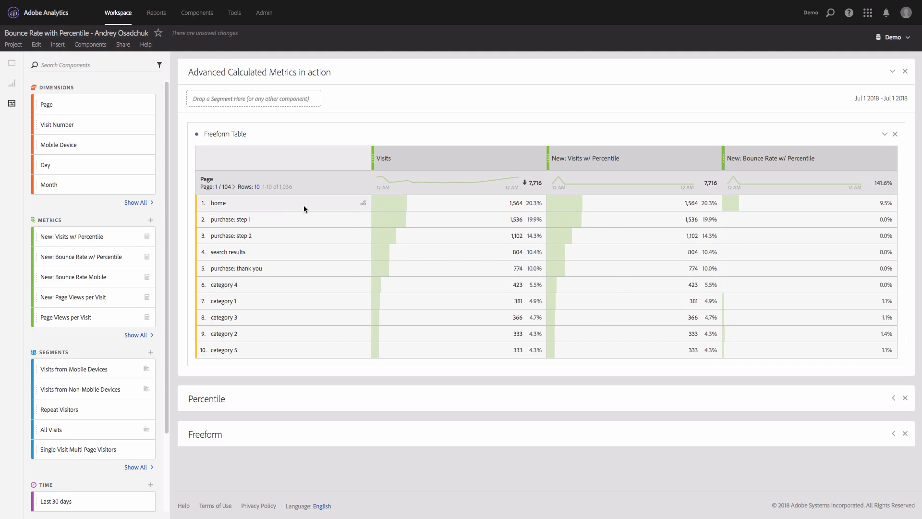
pyautogui.click(235, 188)
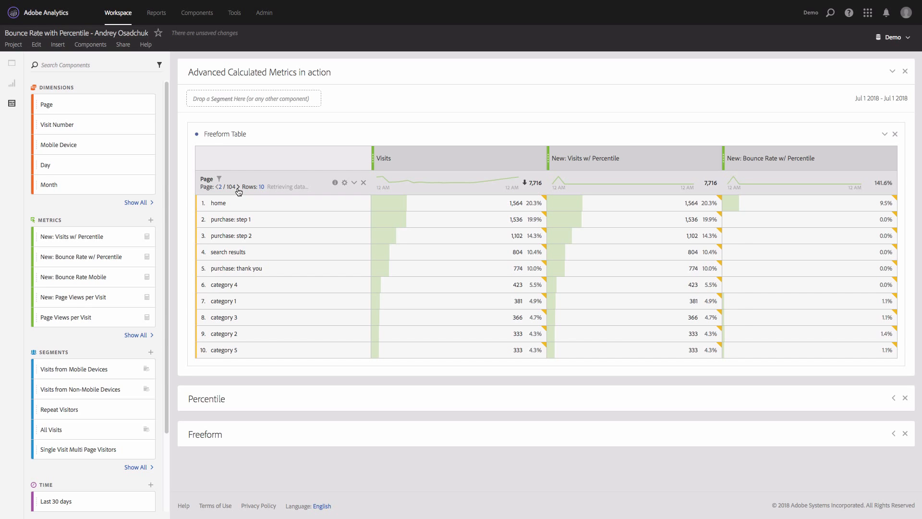
# Step: Page forward and back through the table to examine where the 95th percentile cutoff falls in the New: Visits w/ Percentile column
pyautogui.click(238, 188)
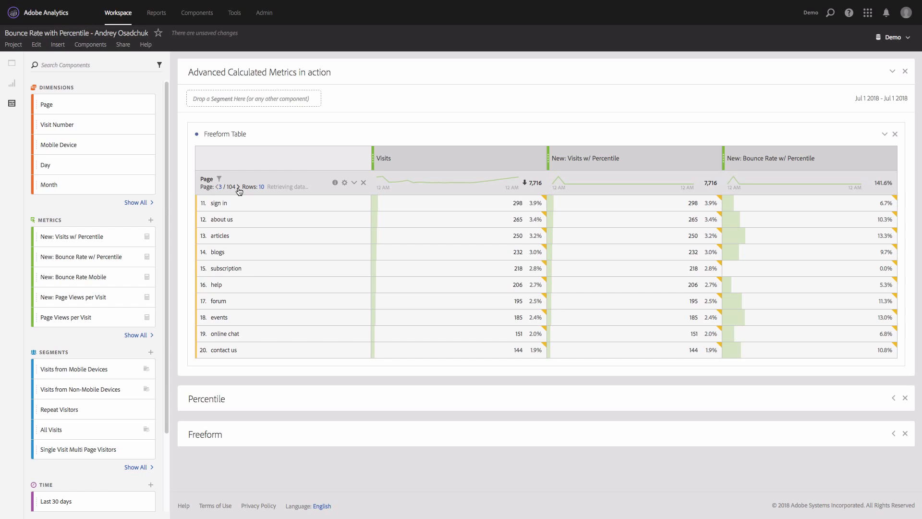
pyautogui.click(239, 188)
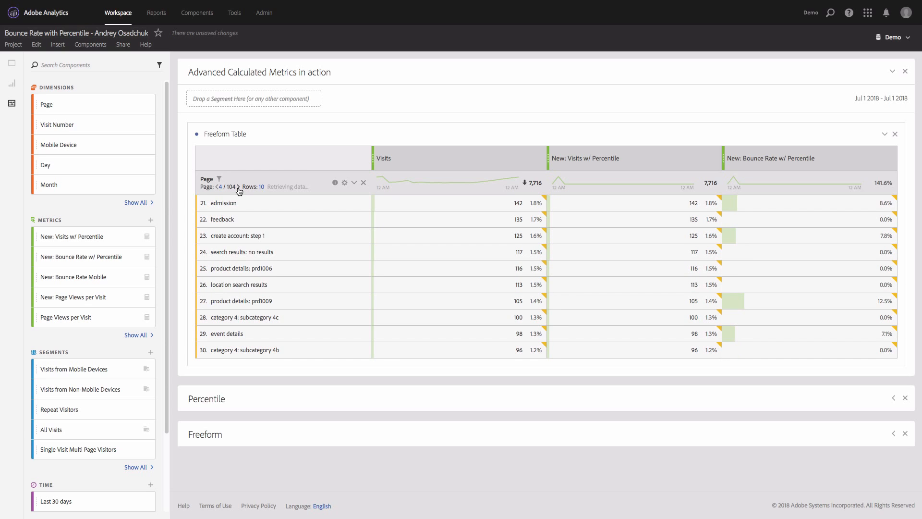
pyautogui.click(238, 188)
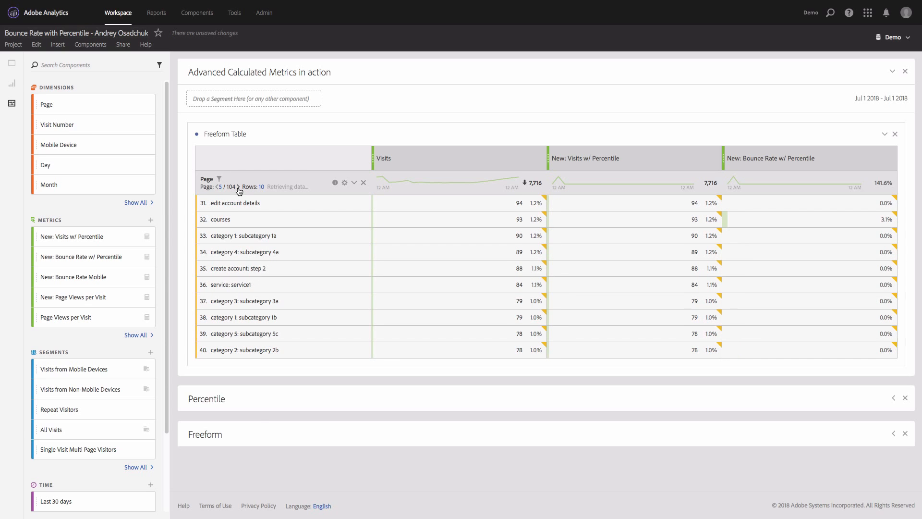
pyautogui.click(238, 188)
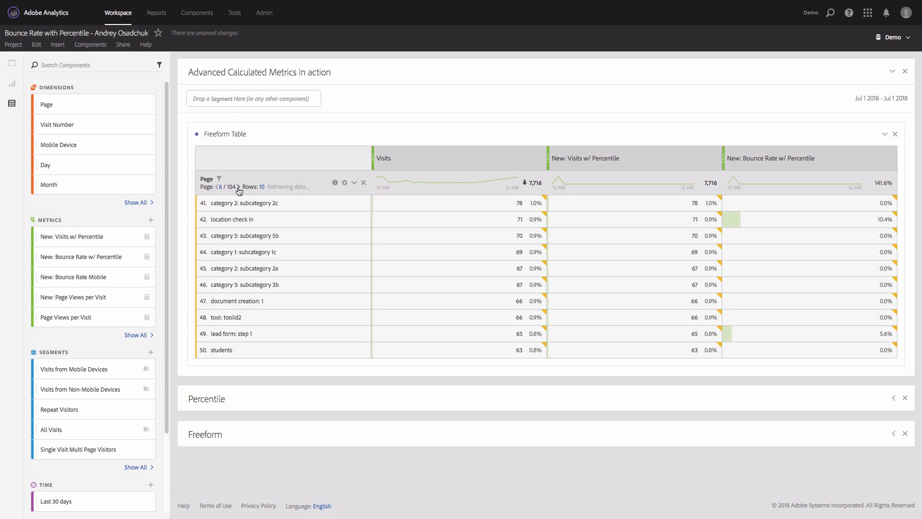
pyautogui.click(238, 188)
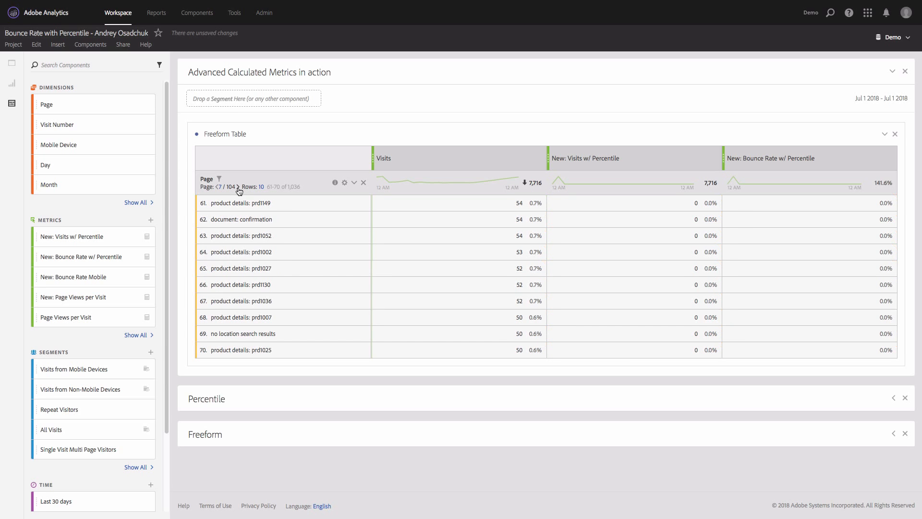
pyautogui.click(218, 188)
pyautogui.click(217, 187)
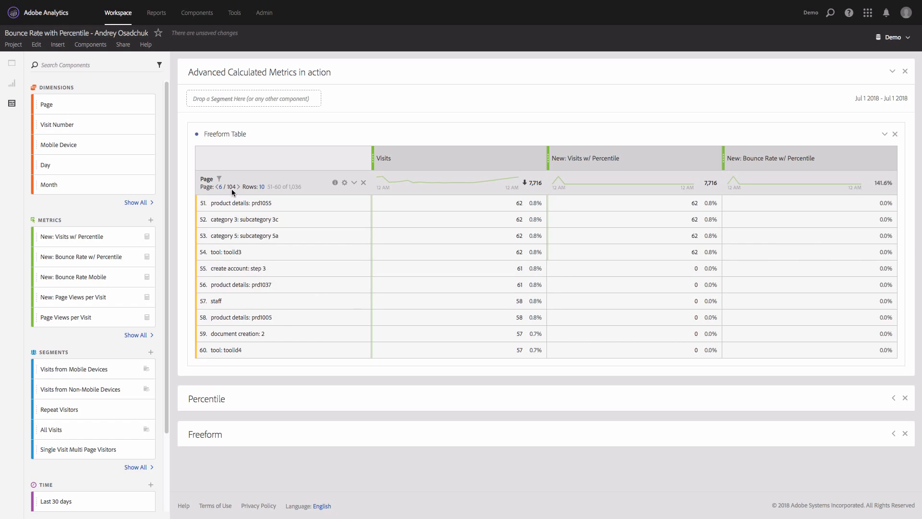
pyautogui.click(217, 186)
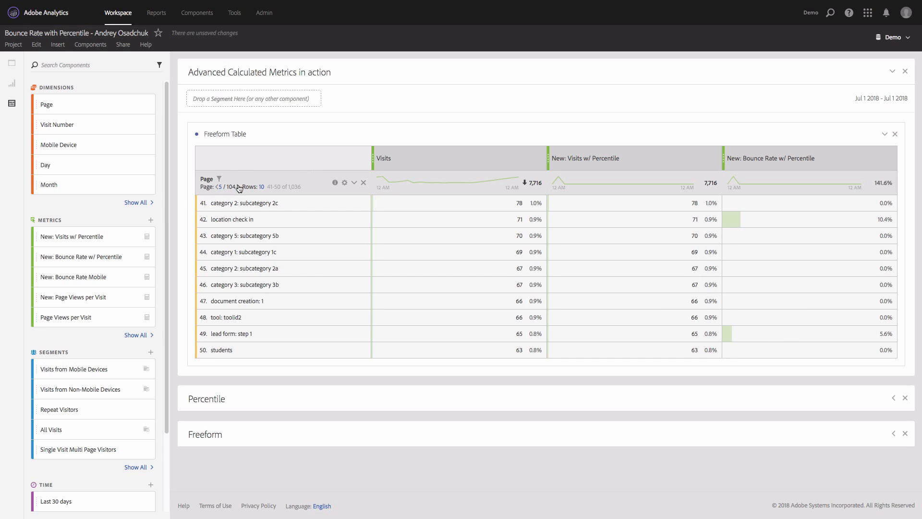
pyautogui.click(238, 186)
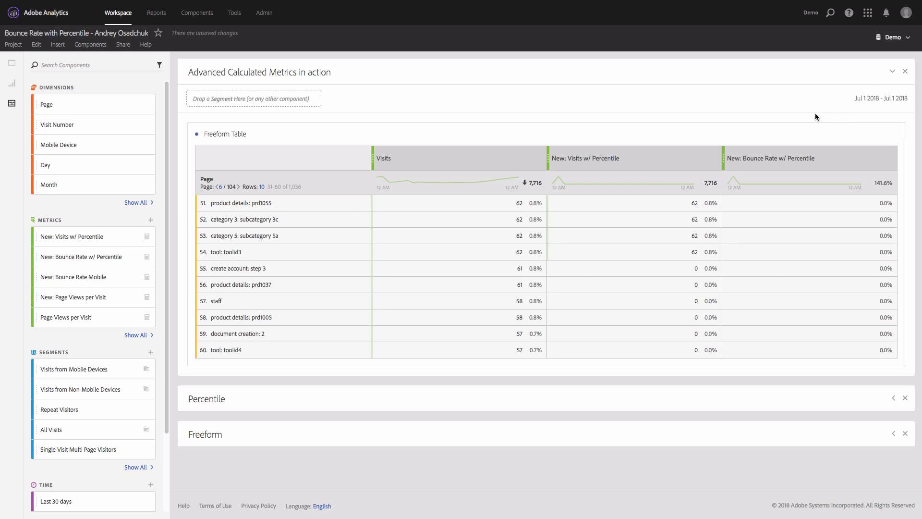
# Step: Set the Advanced Calculated Metrics in action panel's date range to 2018-07-01 through 2018-07-07 and apply it to this panel
pyautogui.click(867, 99)
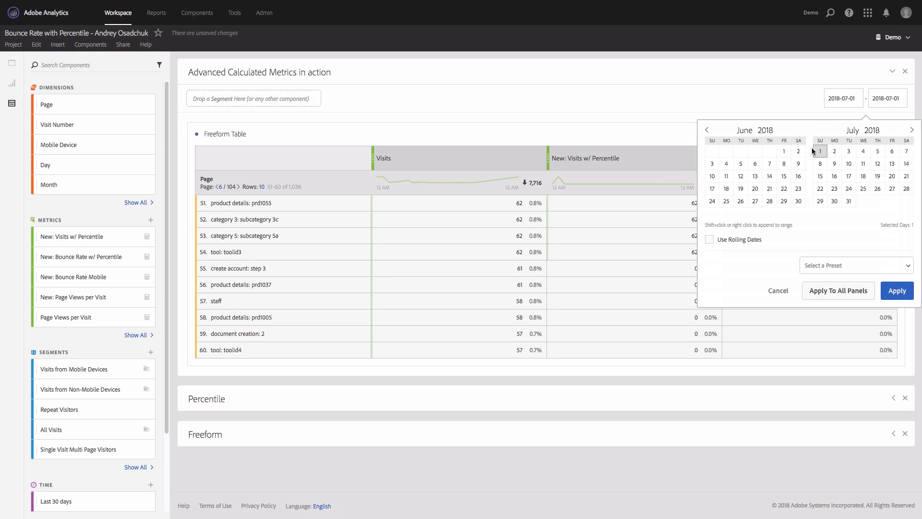
pyautogui.click(818, 152)
pyautogui.click(907, 152)
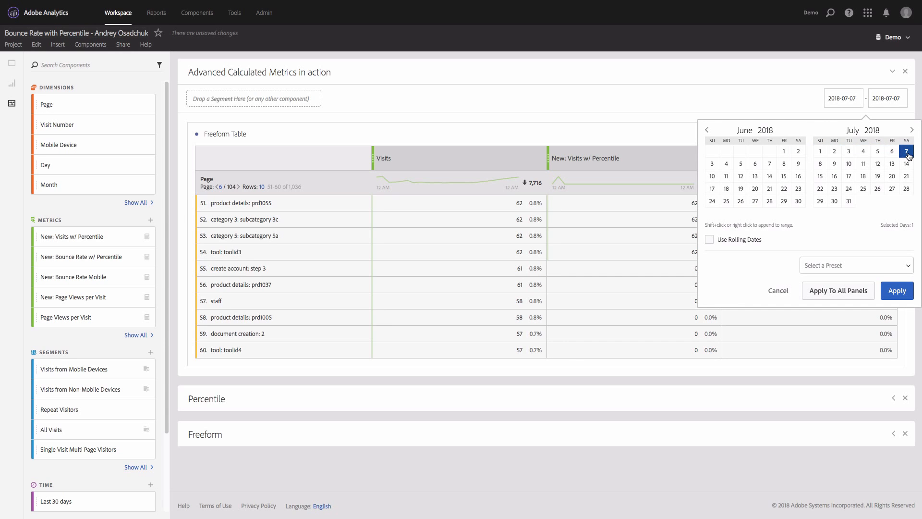
pyautogui.keyDown('shift'); pyautogui.click(820, 151); pyautogui.keyUp('shift')
pyautogui.click(897, 291)
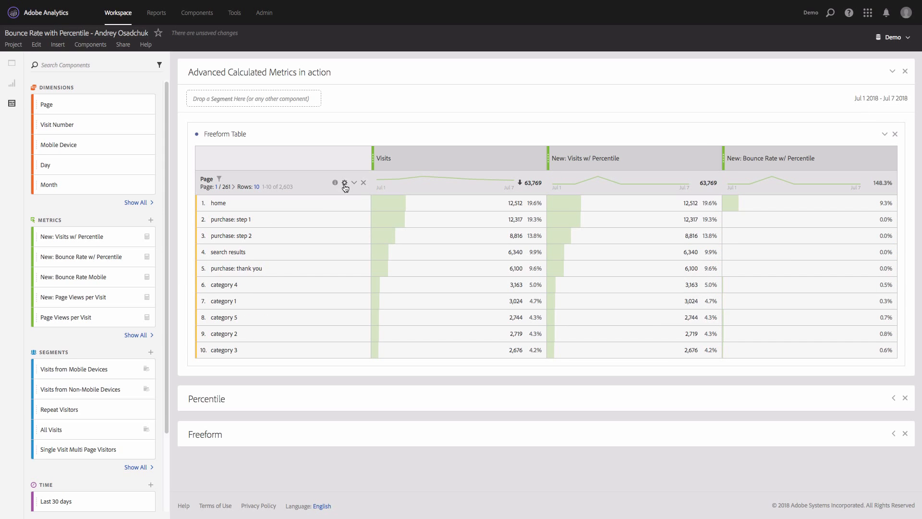
# Step: Page through the July 1–7 results to locate the percentile cutoff and compare Visits with both percentile metrics around it
pyautogui.click(234, 187)
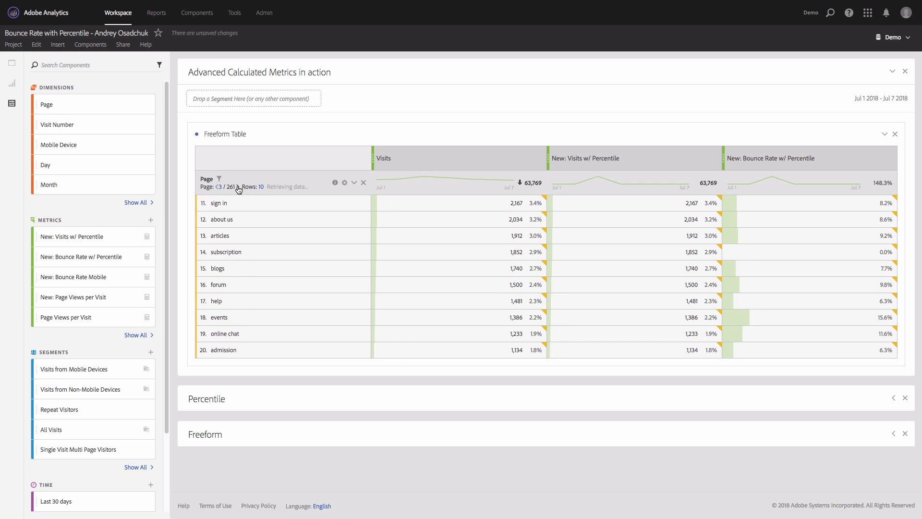
pyautogui.click(237, 187)
pyautogui.click(237, 187)
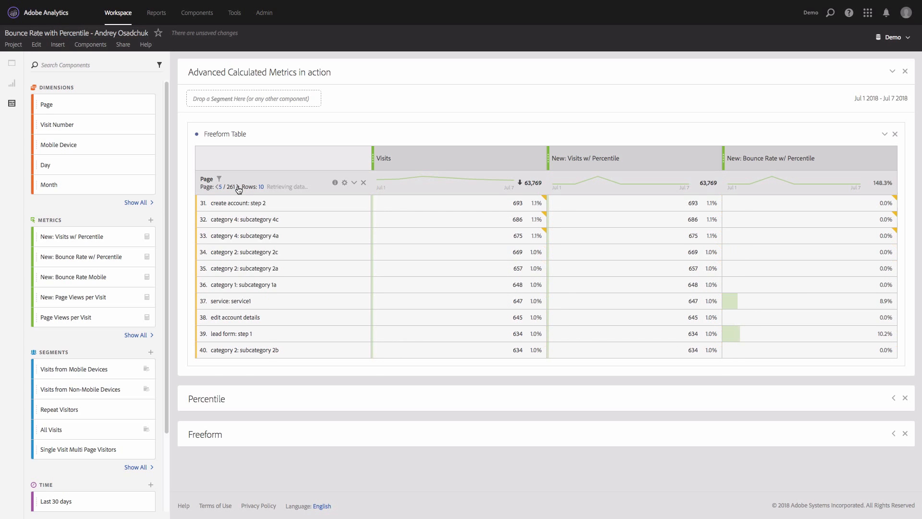
pyautogui.click(238, 187)
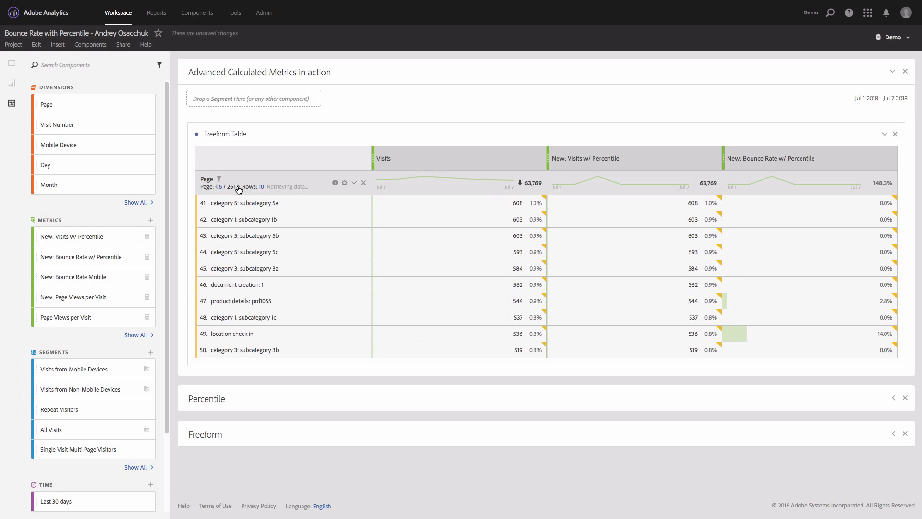
pyautogui.click(237, 187)
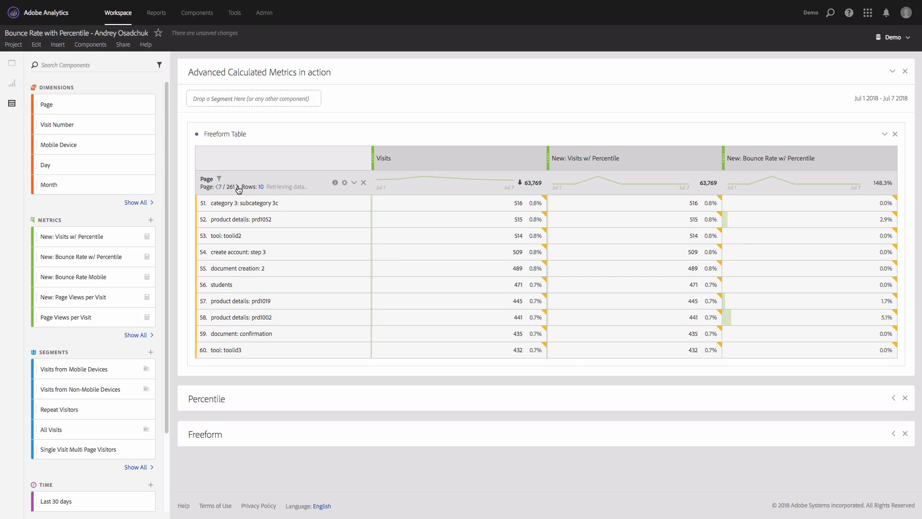
pyautogui.click(237, 188)
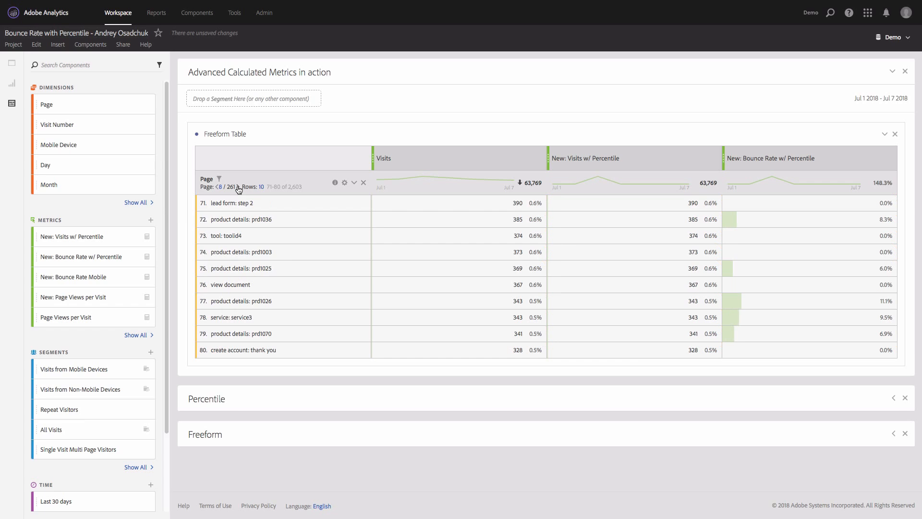
pyautogui.click(238, 187)
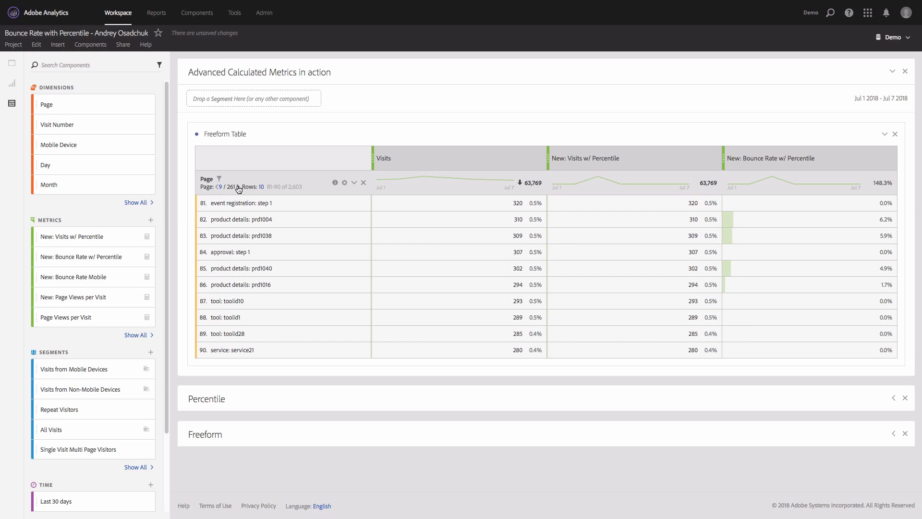
pyautogui.click(238, 187)
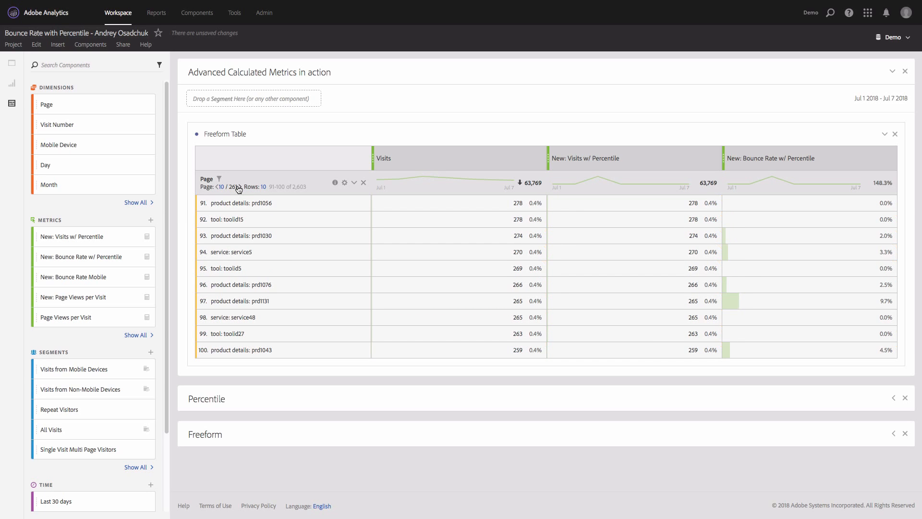
pyautogui.click(239, 187)
pyautogui.click(240, 188)
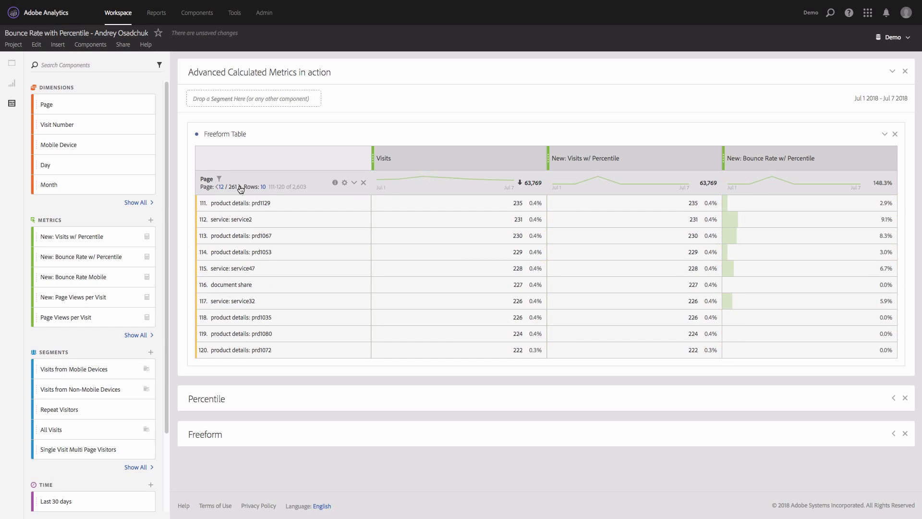
pyautogui.click(240, 187)
pyautogui.click(240, 187)
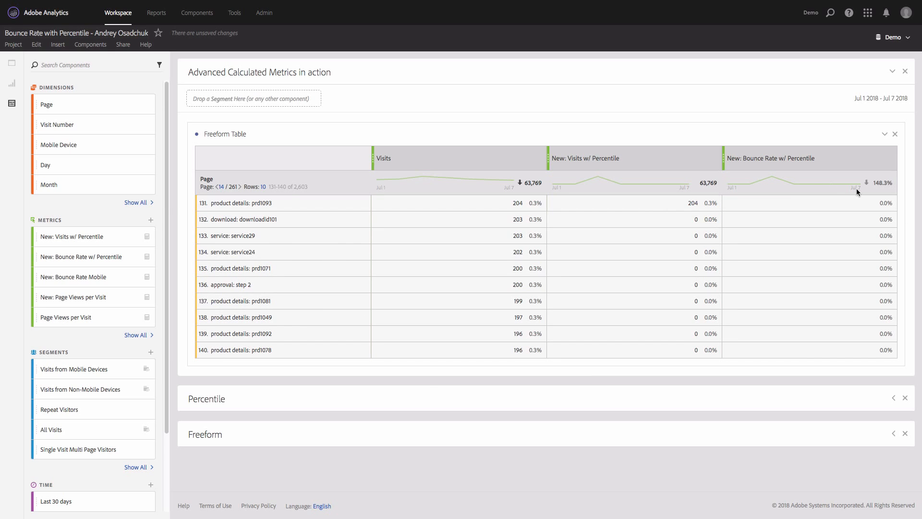
pyautogui.click(217, 187)
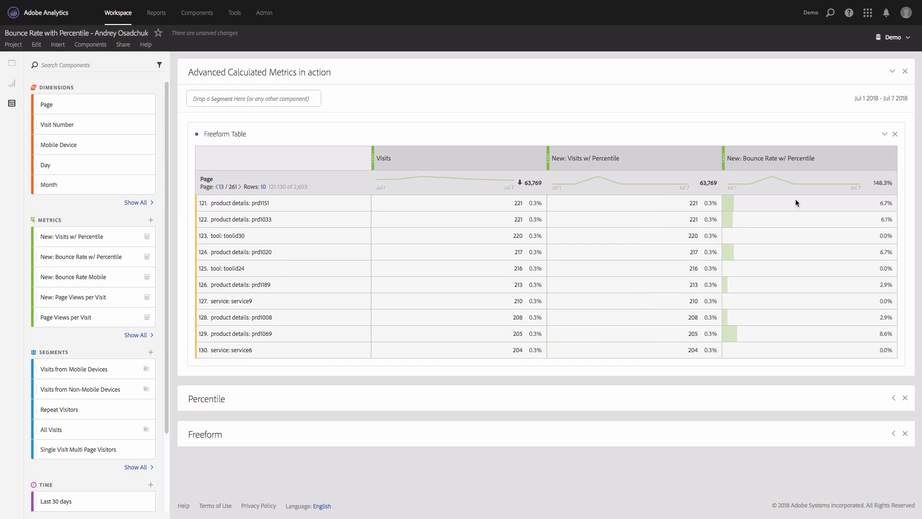
# Step: Sort the table descending by New: Bounce Rate w/ Percentile and add the standard Bounce Rate metric as a column just before it
pyautogui.click(867, 184)
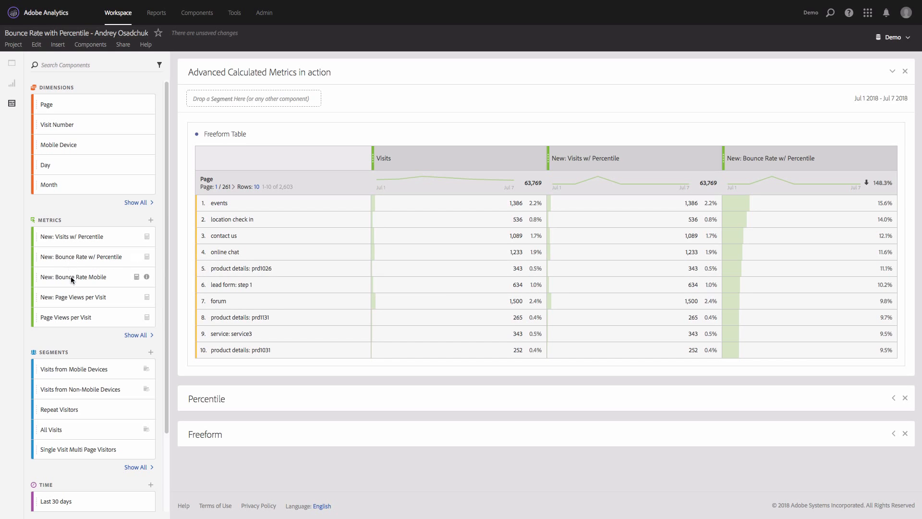
pyautogui.click(67, 66)
pyautogui.write('bounce')
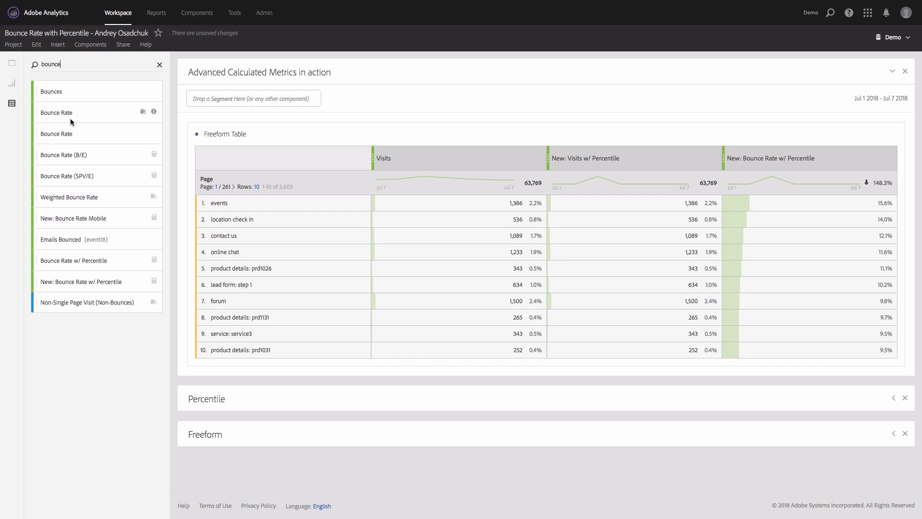
pyautogui.moveTo(81, 137); pyautogui.dragTo(694, 156)
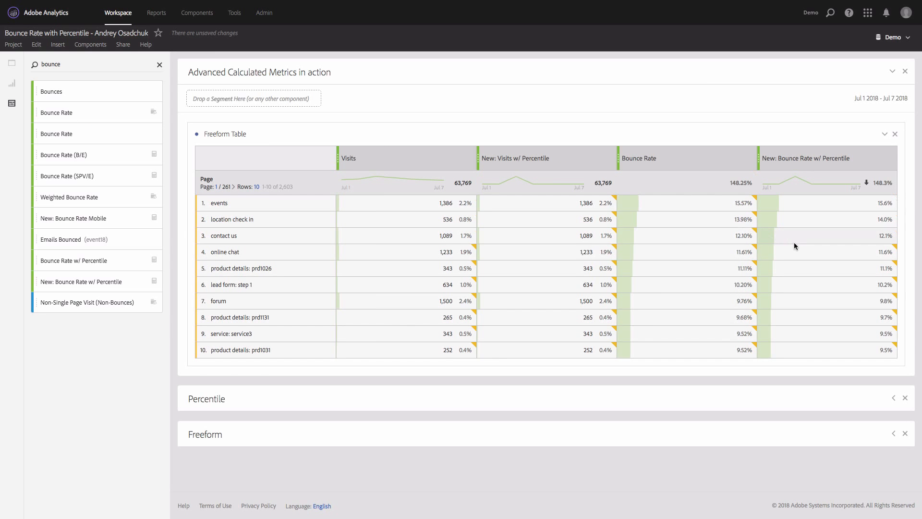
# Step: Compare the descending sort of Bounce Rate with that of New: Bounce Rate w/ Percentile, and review the percentile metric's definition
pyautogui.click(724, 183)
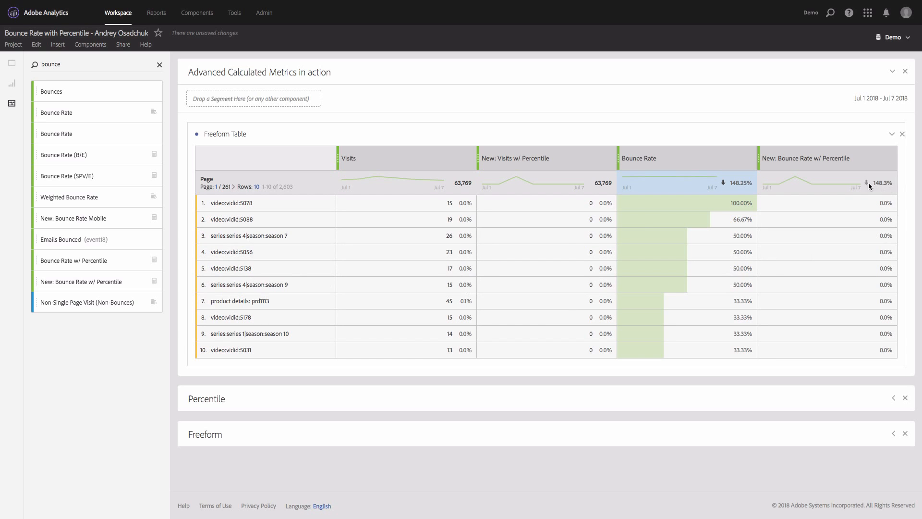
pyautogui.click(867, 183)
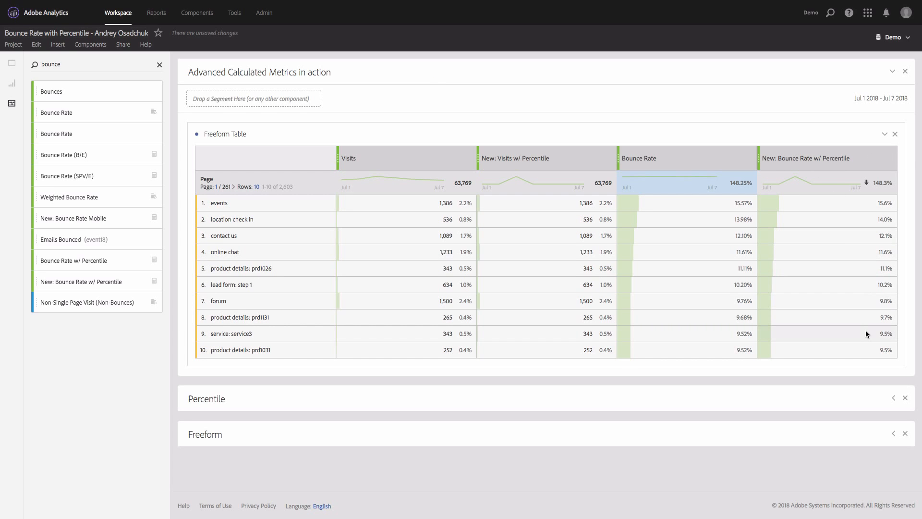
pyautogui.moveTo(873, 163)
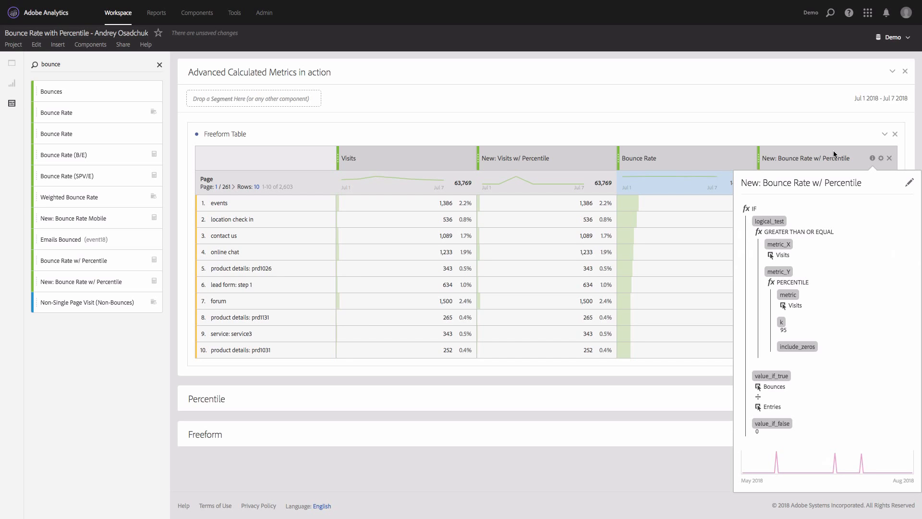
pyautogui.click(764, 134)
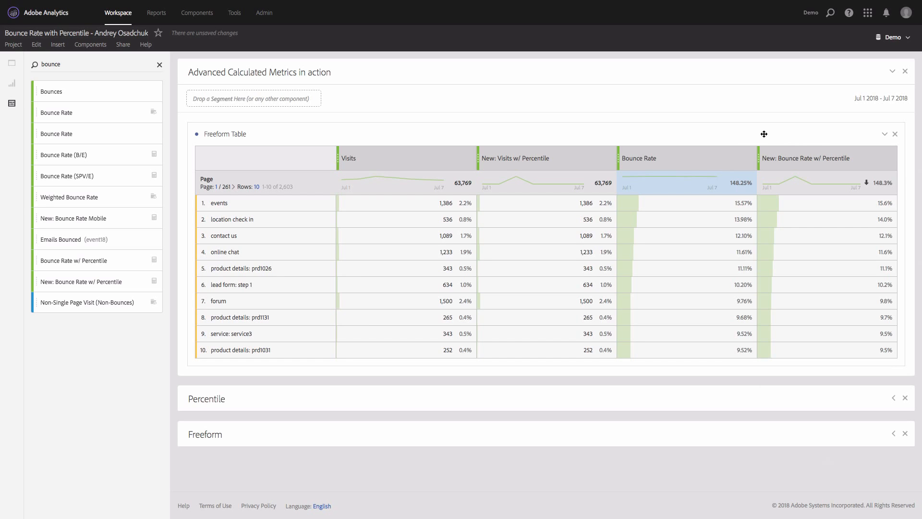